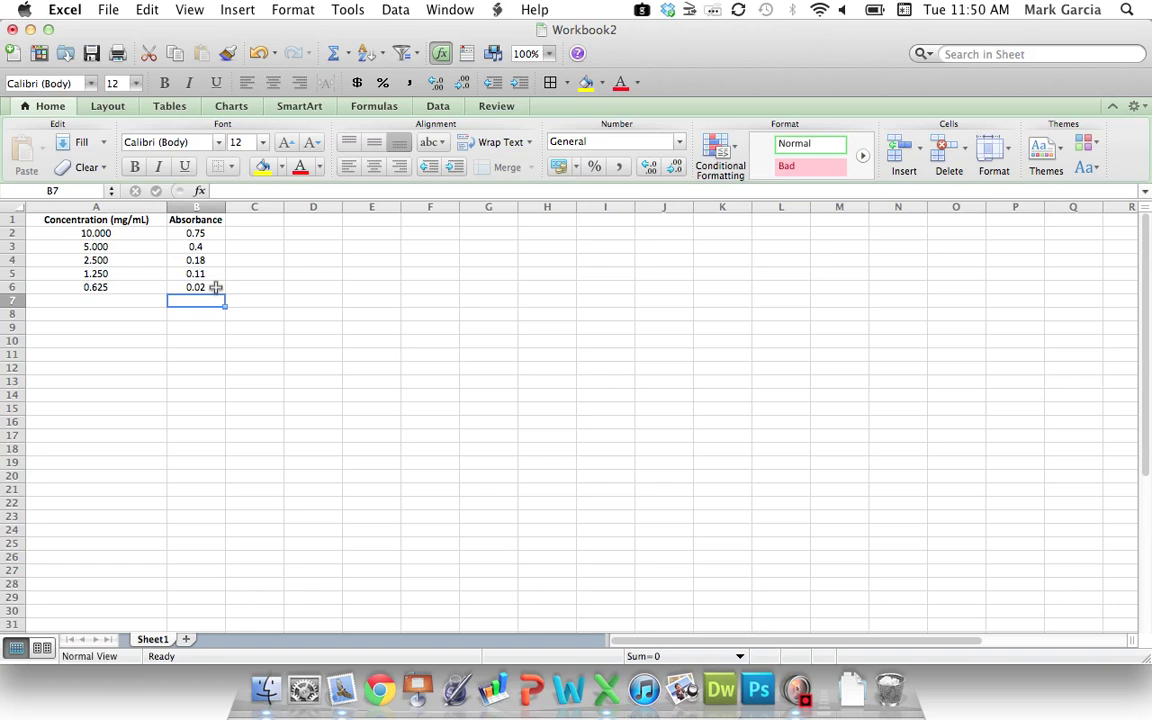
Insert a Marked Scatter chart from the concentration and absorbance data in A2:B6 and delete its legend
{"action": "left_click_drag", "start_coordinate": [215, 287], "coordinate": [121, 237]}
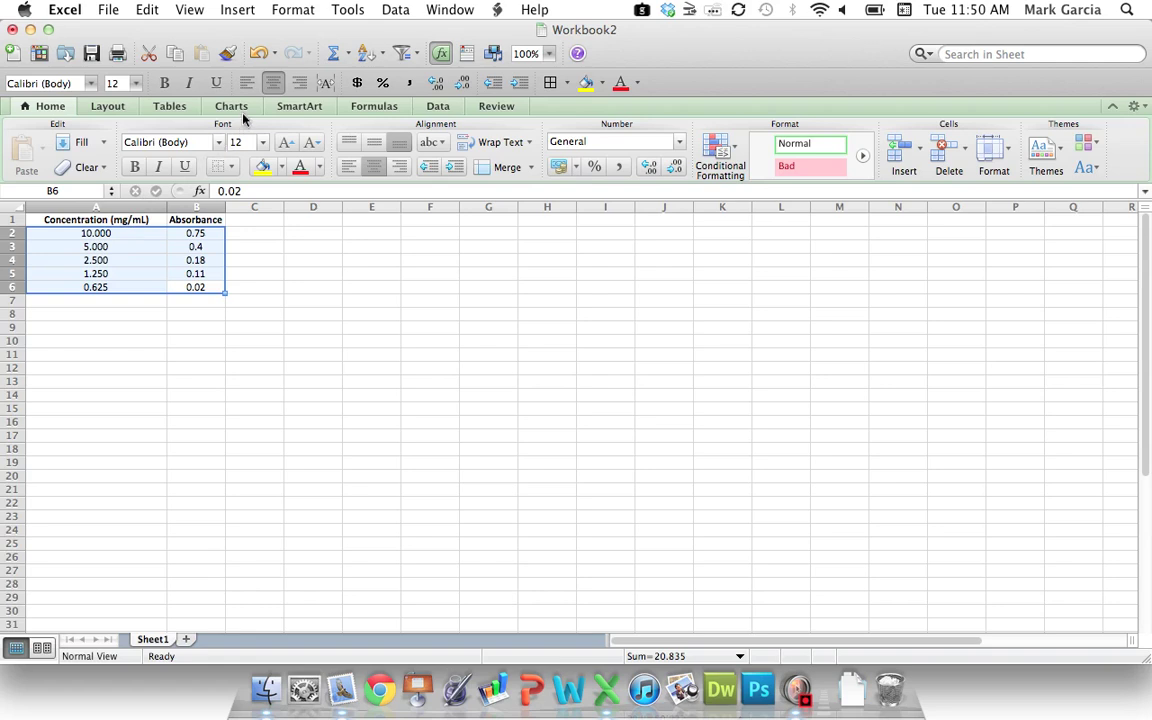
{"action": "left_click", "coordinate": [231, 106]}
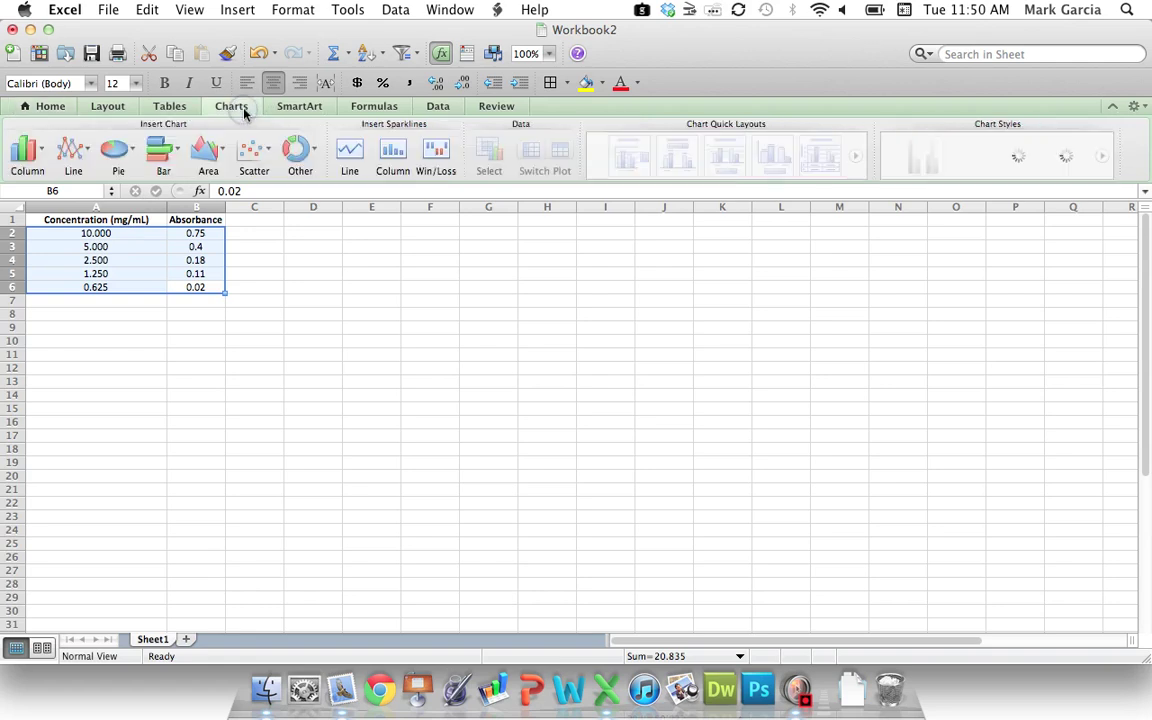
{"action": "left_click", "coordinate": [250, 150]}
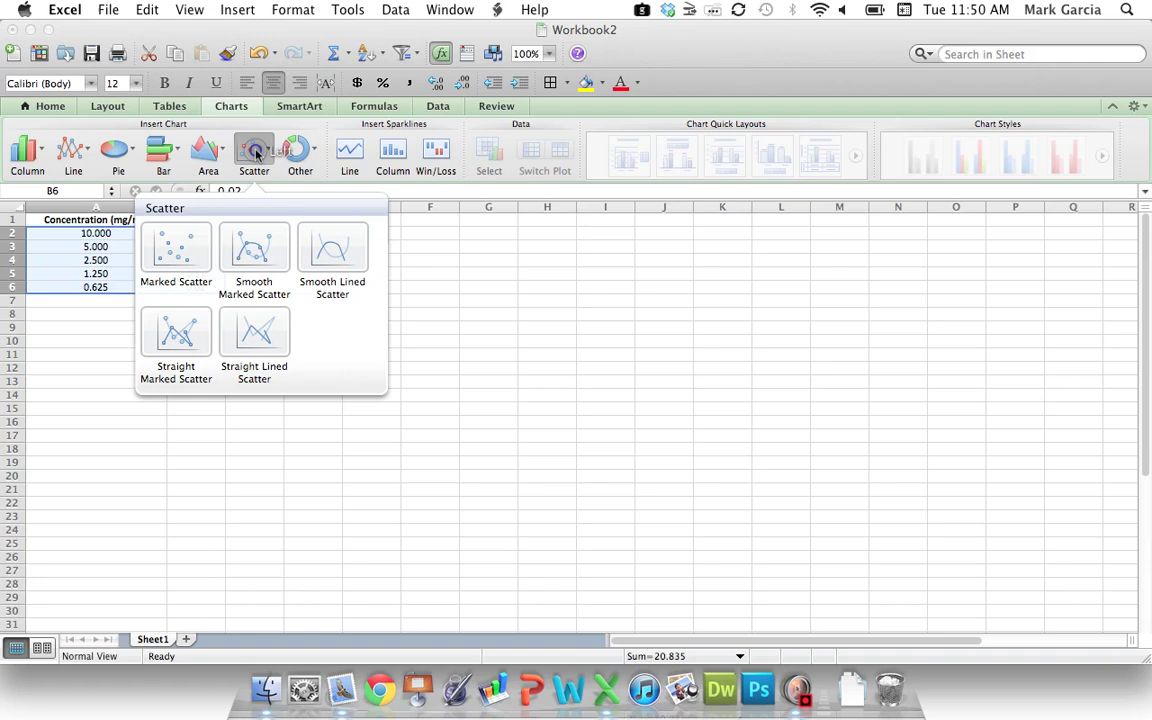
{"action": "left_click", "coordinate": [185, 253]}
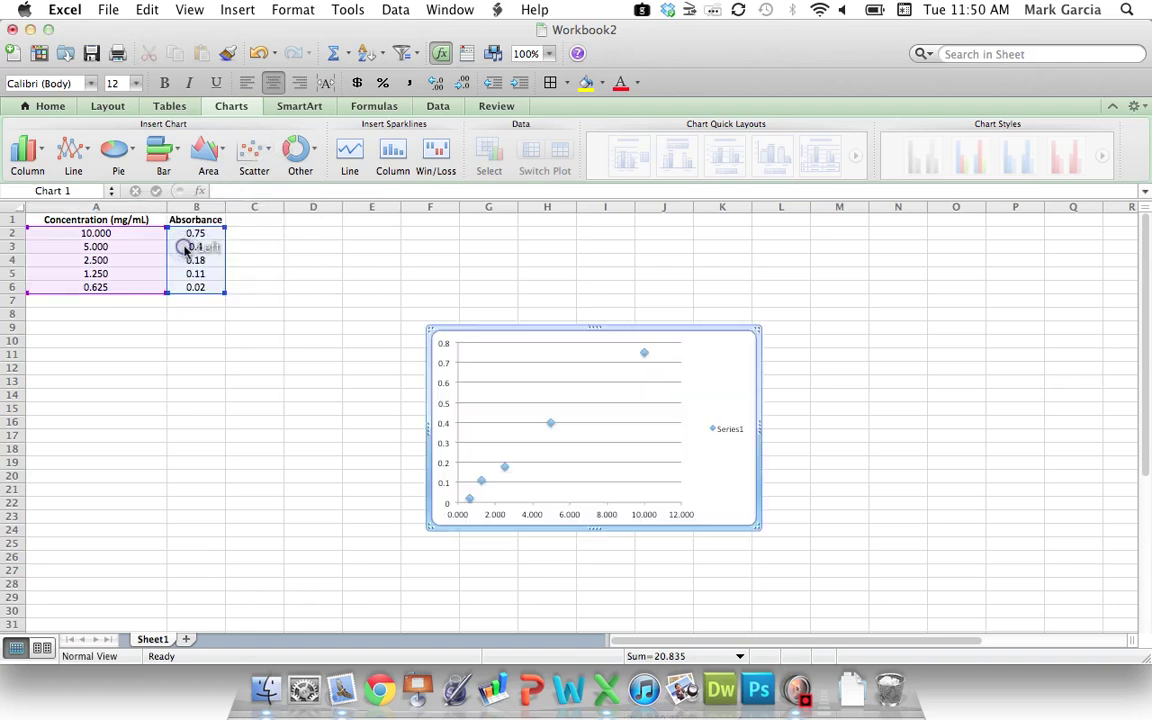
{"action": "left_click", "coordinate": [737, 430]}
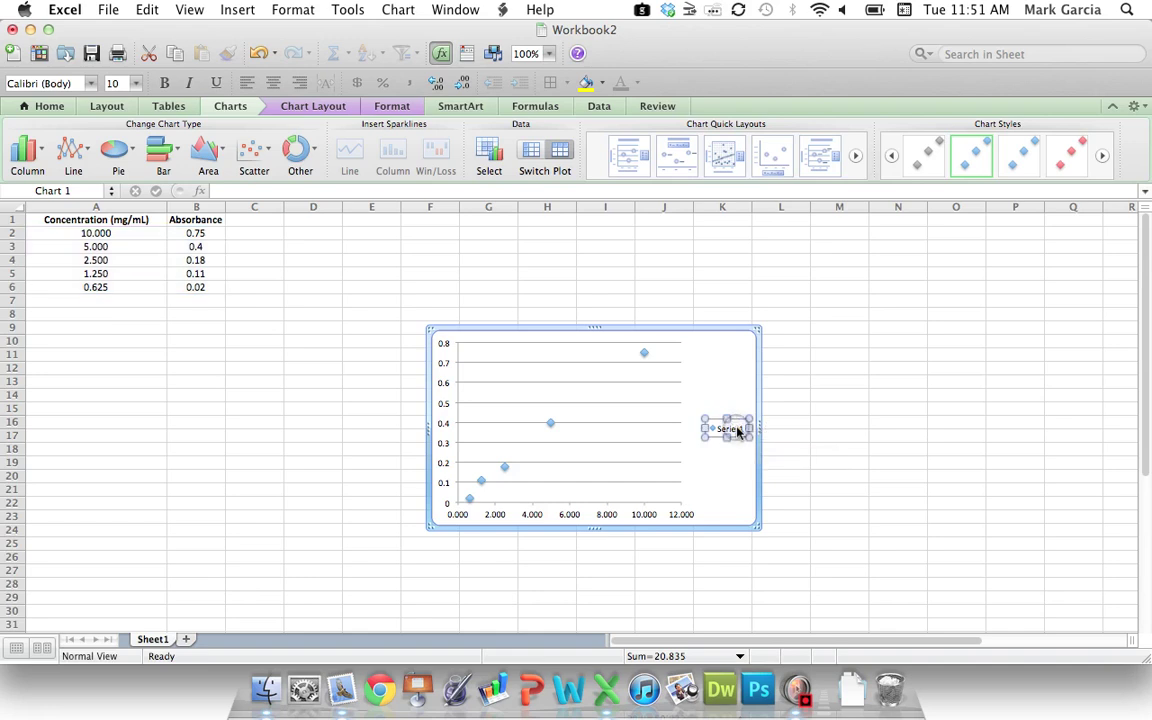
{"action": "key", "text": "Delete"}
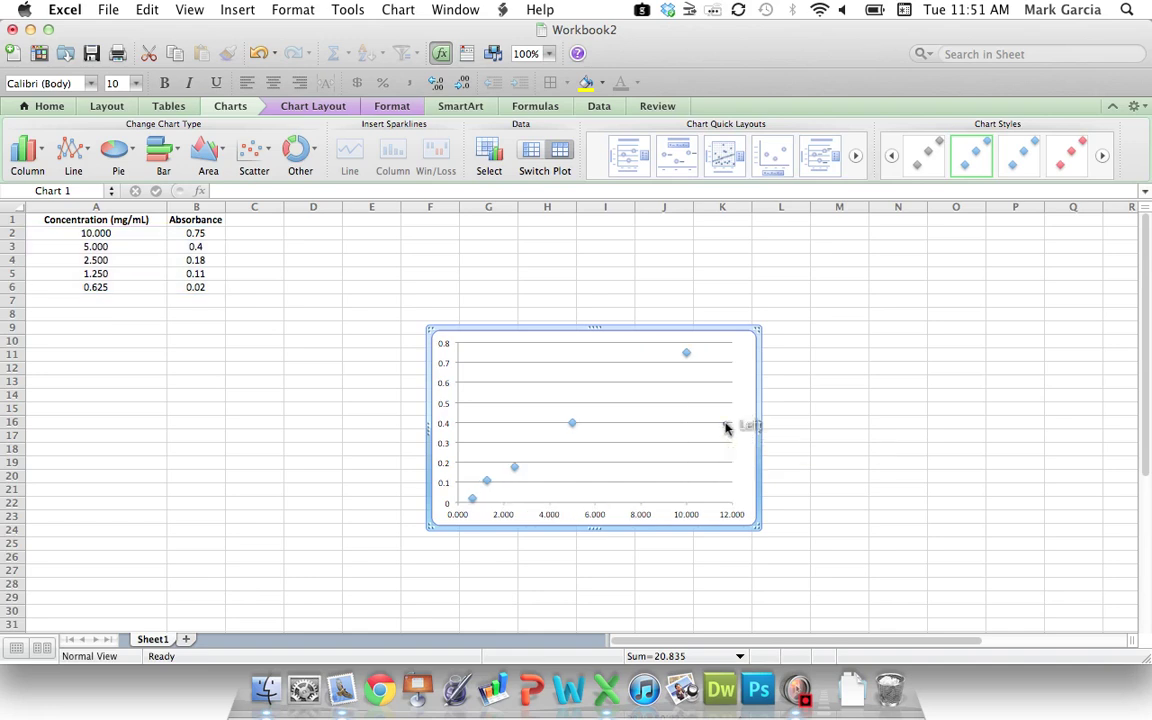
Format the chart's major horizontal gridlines so that no lines are drawn
{"action": "left_click", "coordinate": [726, 423]}
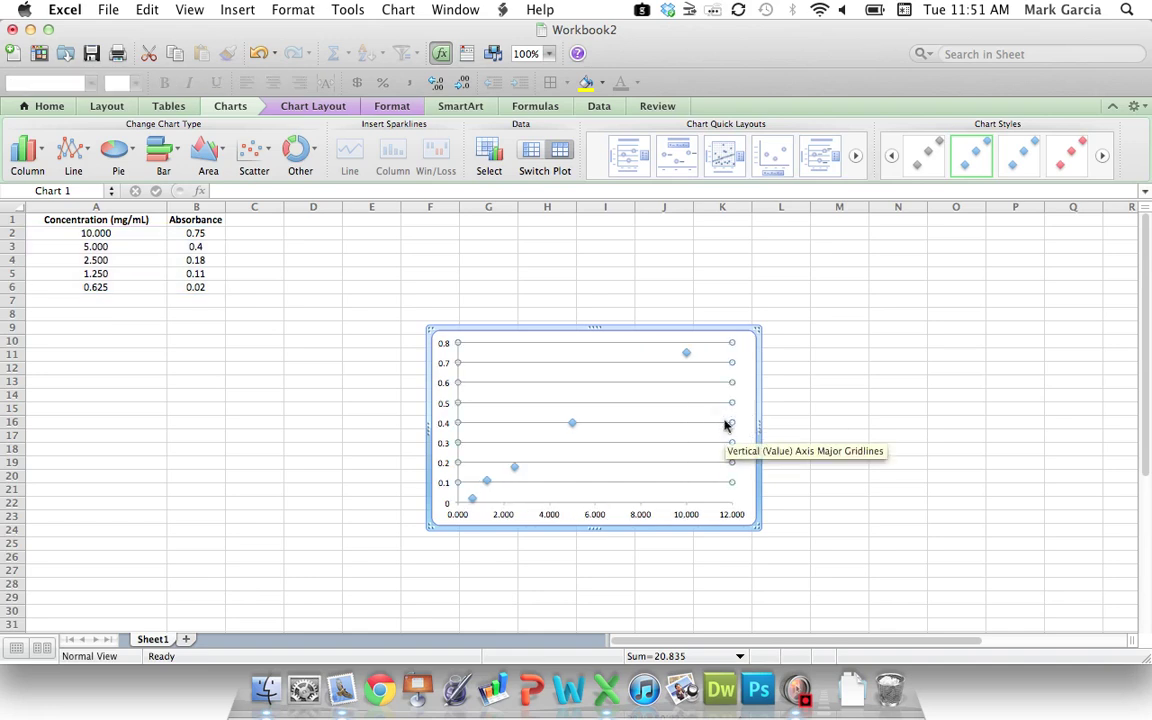
{"action": "right_click", "coordinate": [726, 424]}
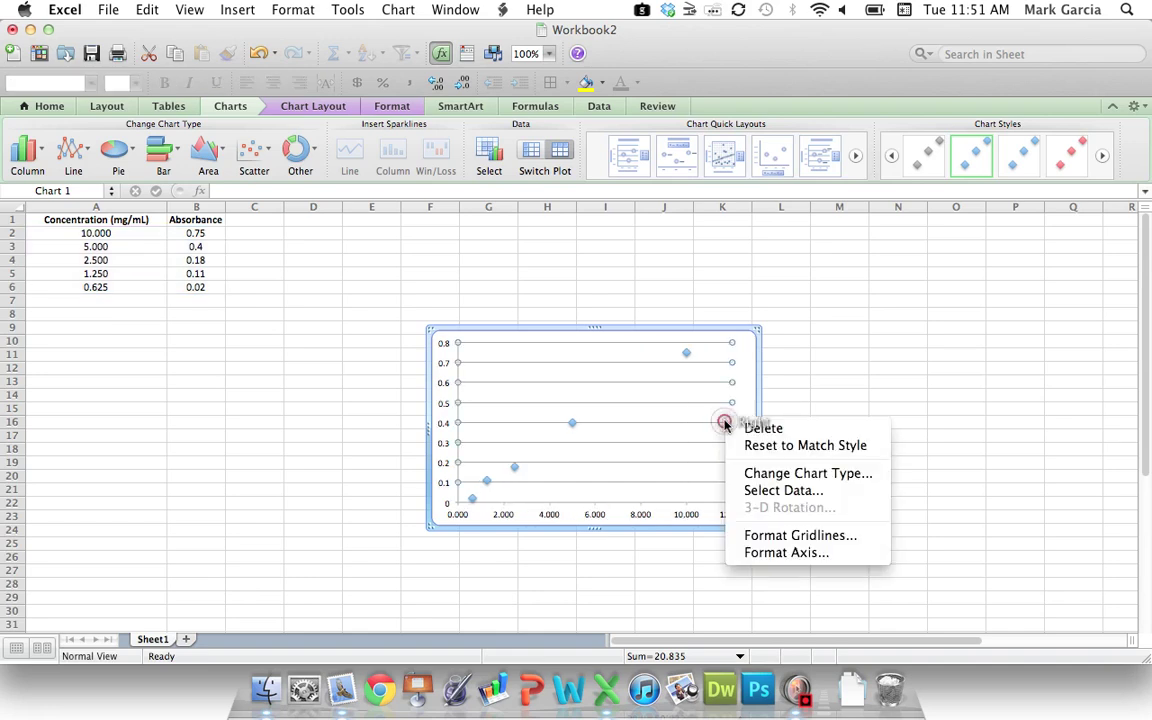
{"action": "left_click", "coordinate": [797, 537]}
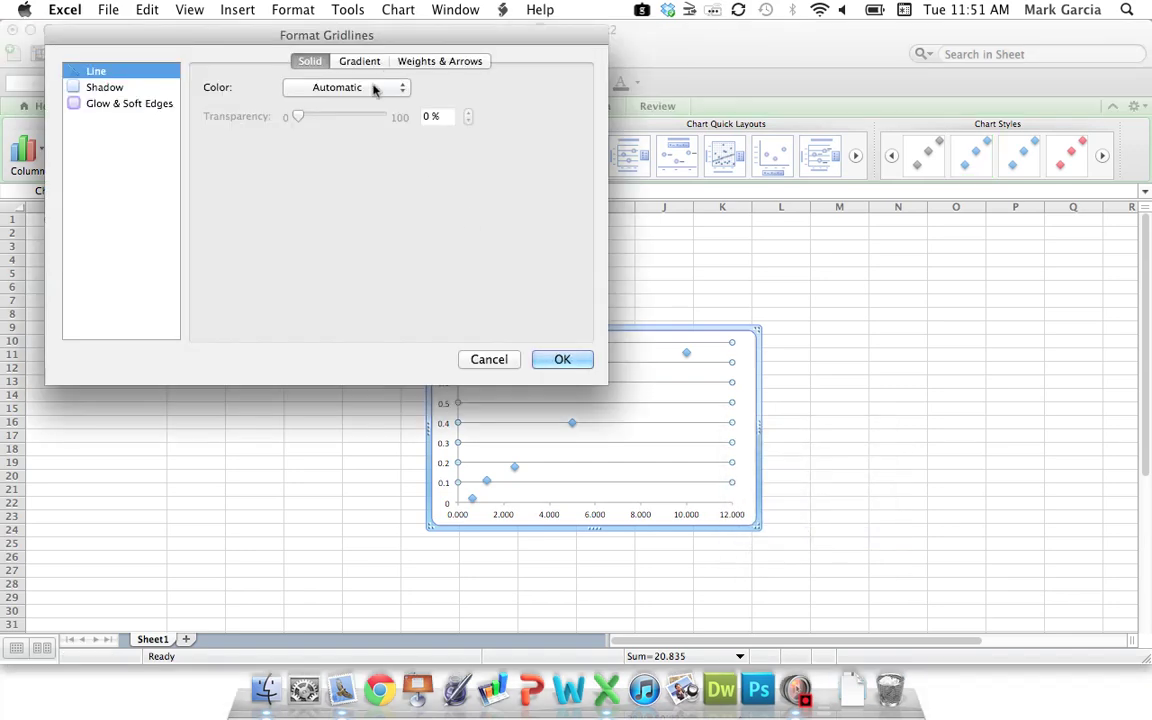
{"action": "left_click", "coordinate": [373, 89]}
{"action": "left_click", "coordinate": [366, 113]}
{"action": "left_click", "coordinate": [560, 360]}
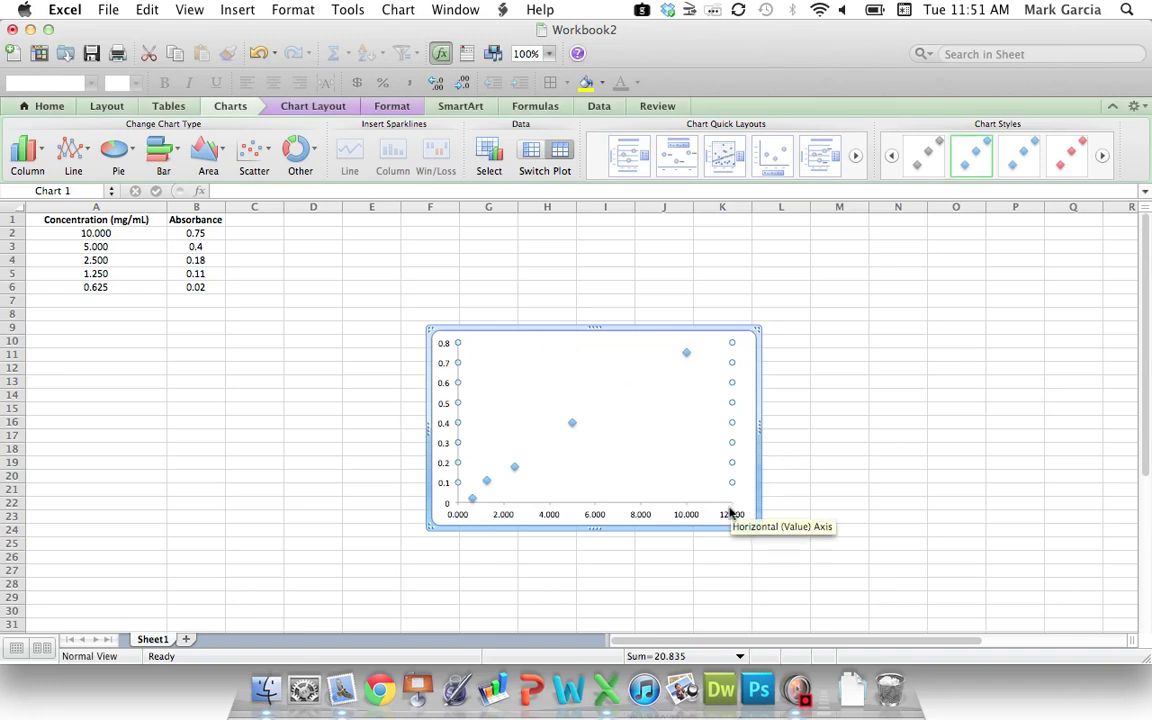
Set the maximum of the chart's vertical axis scale to 1.0
{"action": "left_click", "coordinate": [683, 514]}
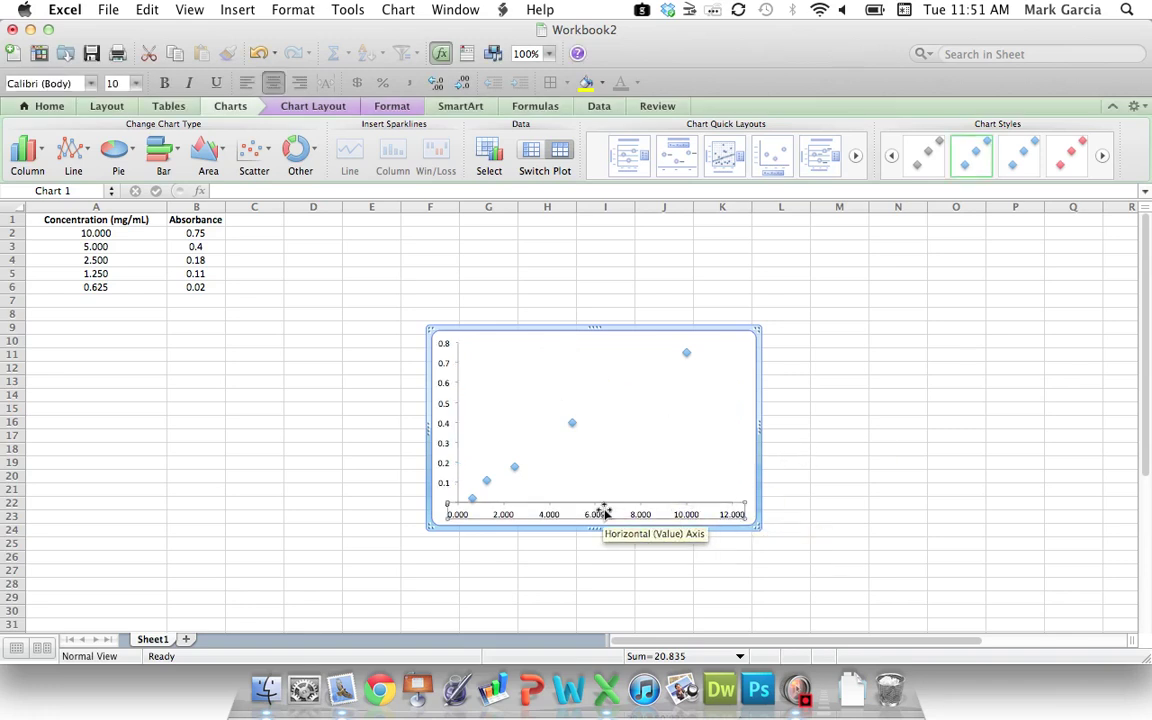
{"action": "left_click", "coordinate": [442, 344]}
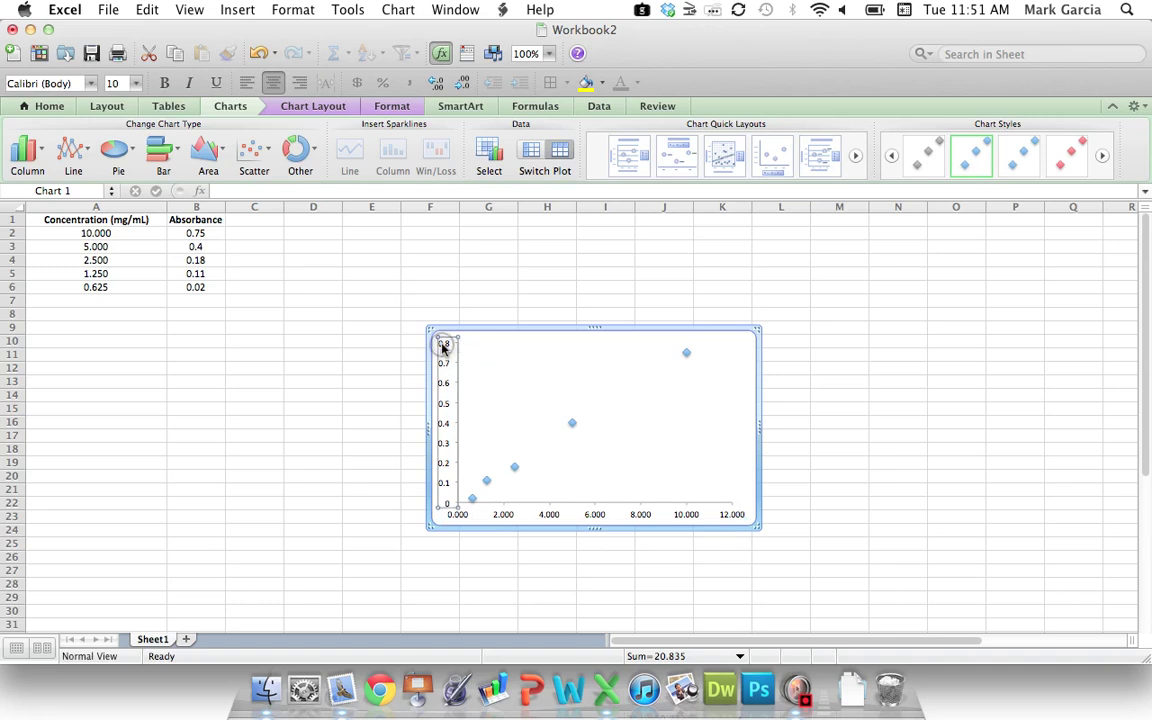
{"action": "right_click", "coordinate": [442, 344]}
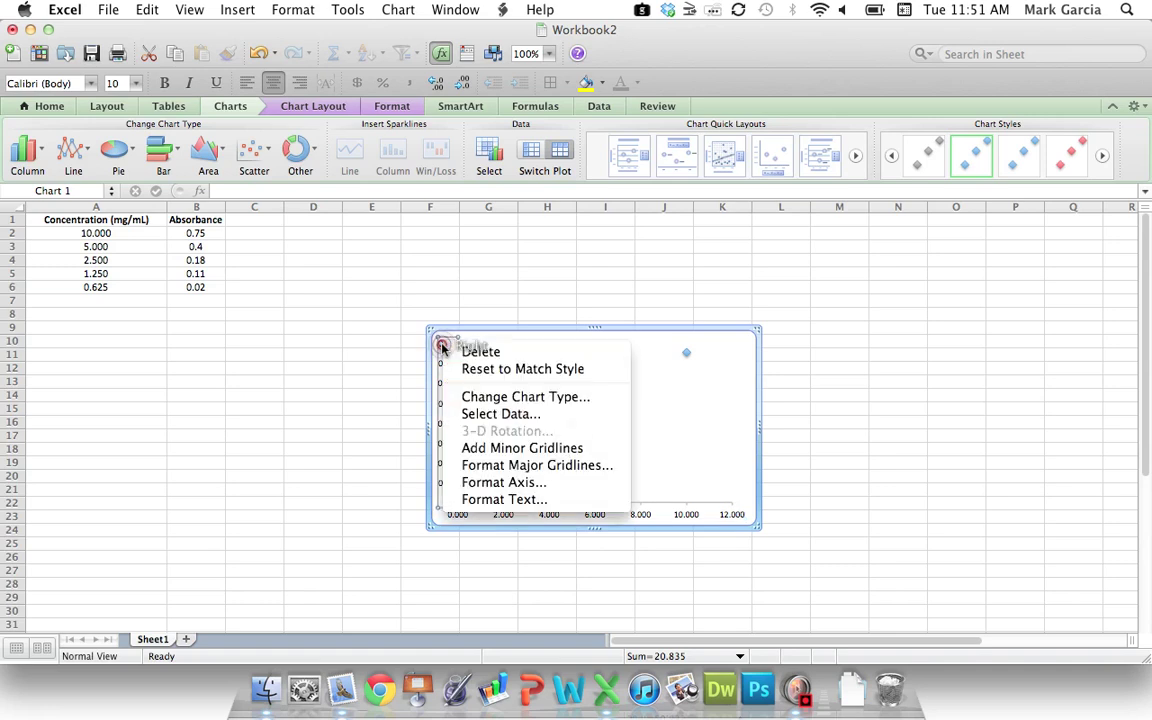
{"action": "left_click", "coordinate": [503, 482]}
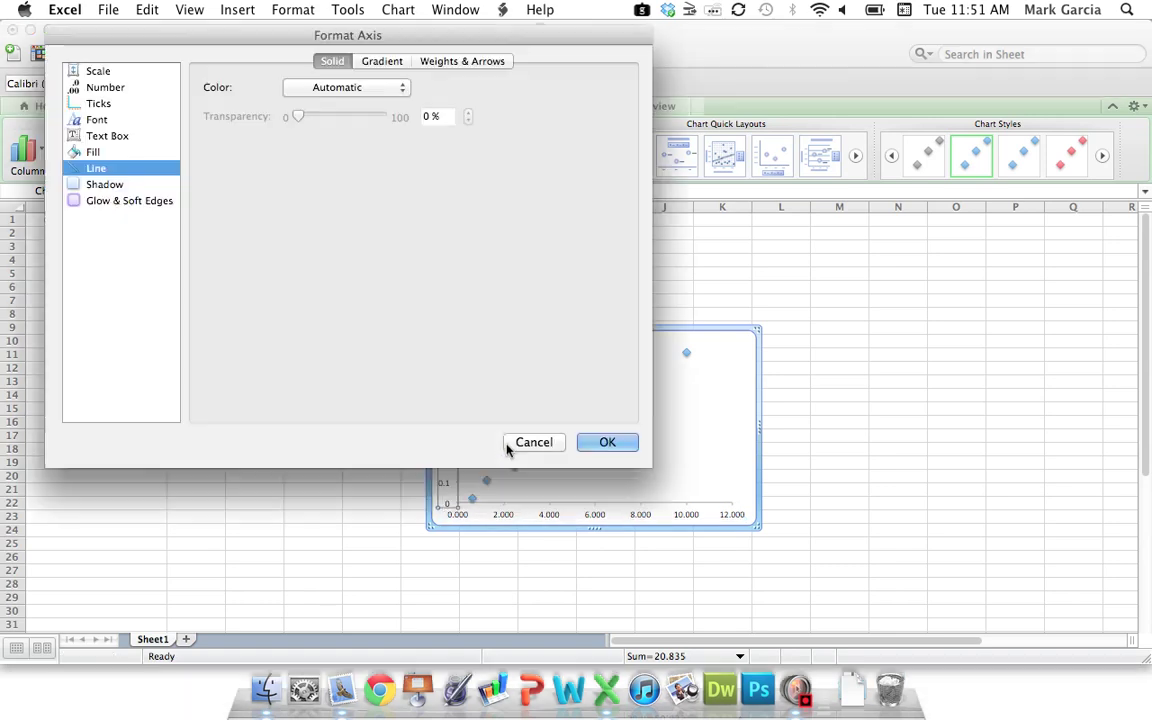
{"action": "left_click", "coordinate": [100, 87]}
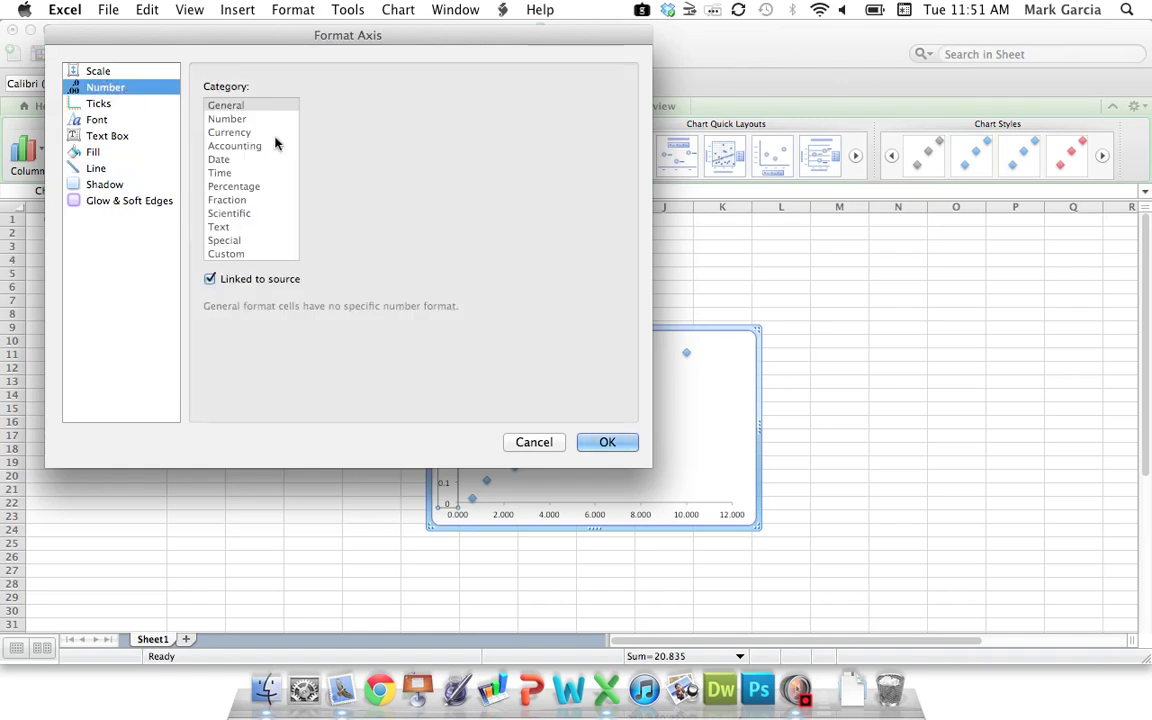
{"action": "left_click", "coordinate": [96, 71]}
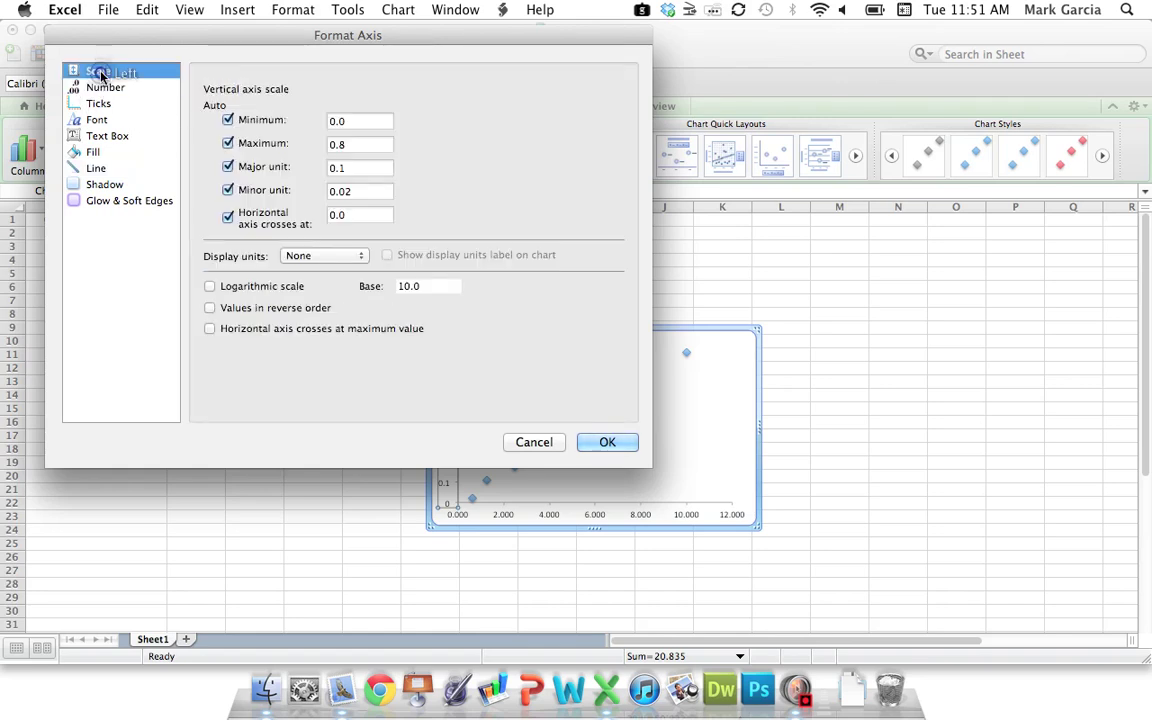
{"action": "left_click", "coordinate": [356, 144]}
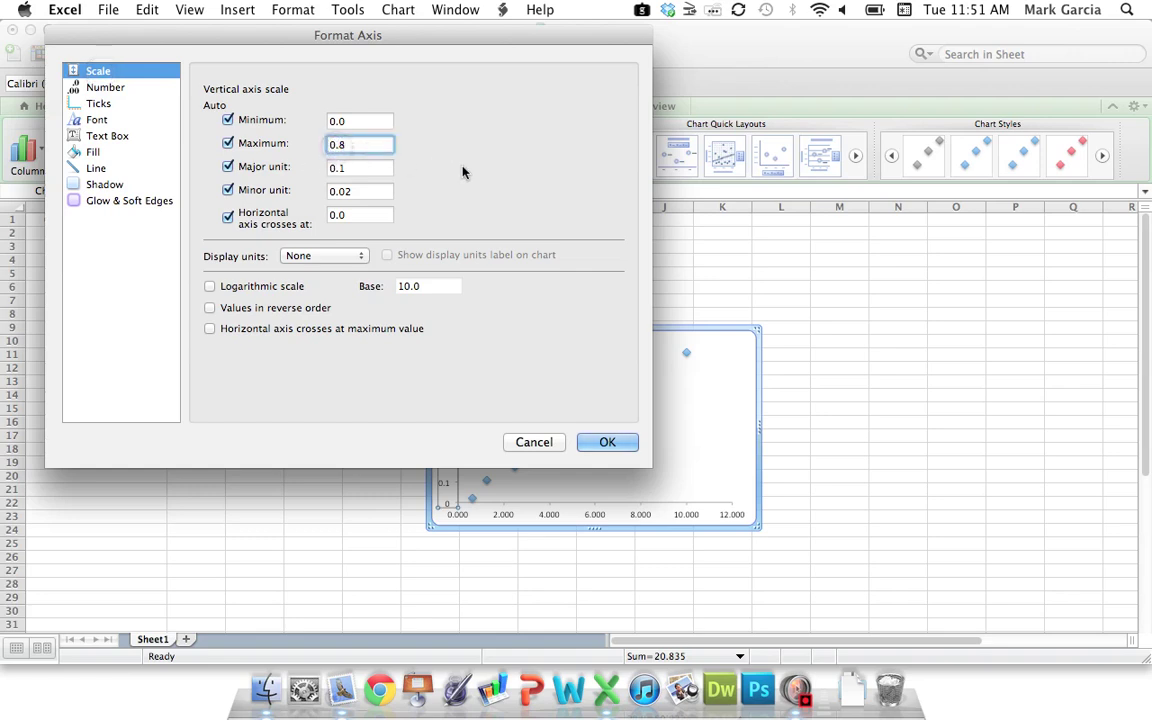
{"action": "key", "text": "BackSpace"}
{"action": "key", "text": "BackSpace"}
{"action": "key", "text": "BackSpace"}
{"action": "type", "text": "1.0"}
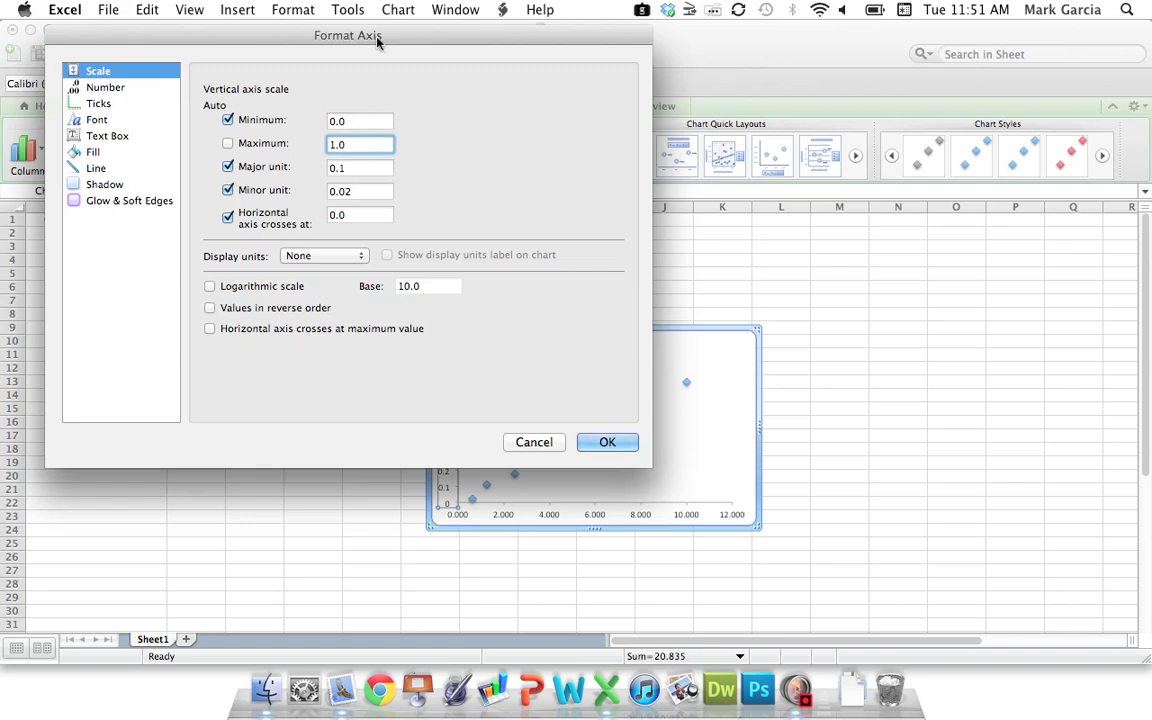
{"action": "left_click_drag", "start_coordinate": [358, 37], "coordinate": [772, 42]}
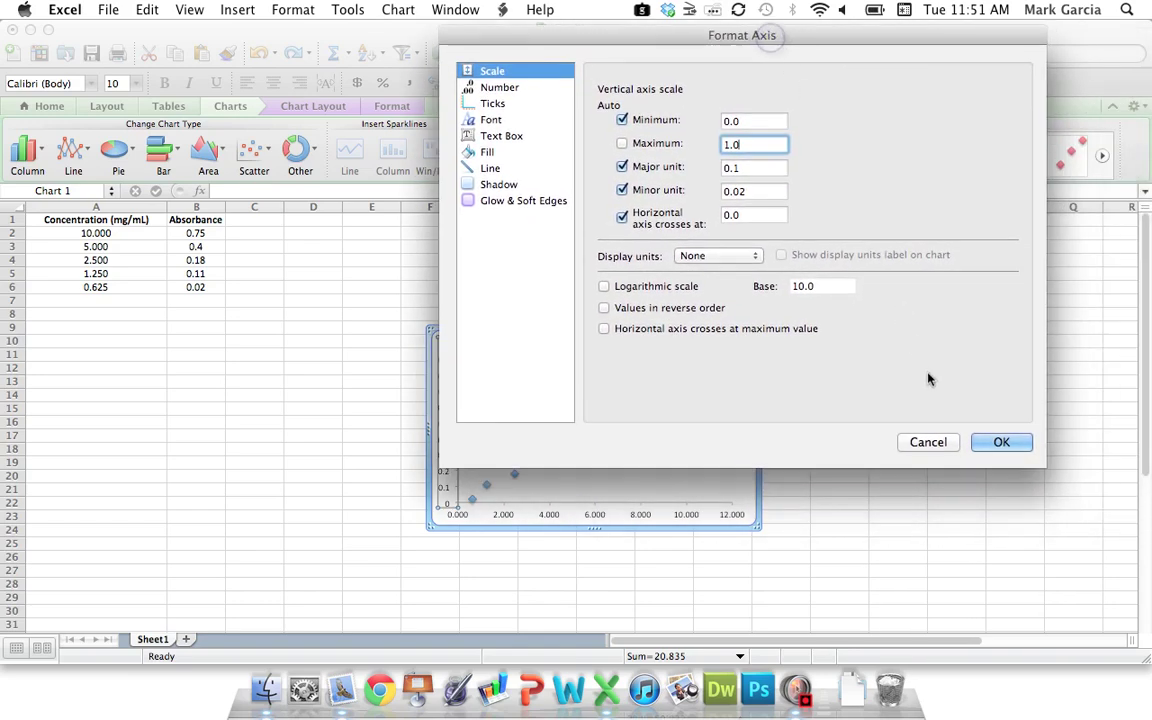
{"action": "left_click", "coordinate": [1003, 445]}
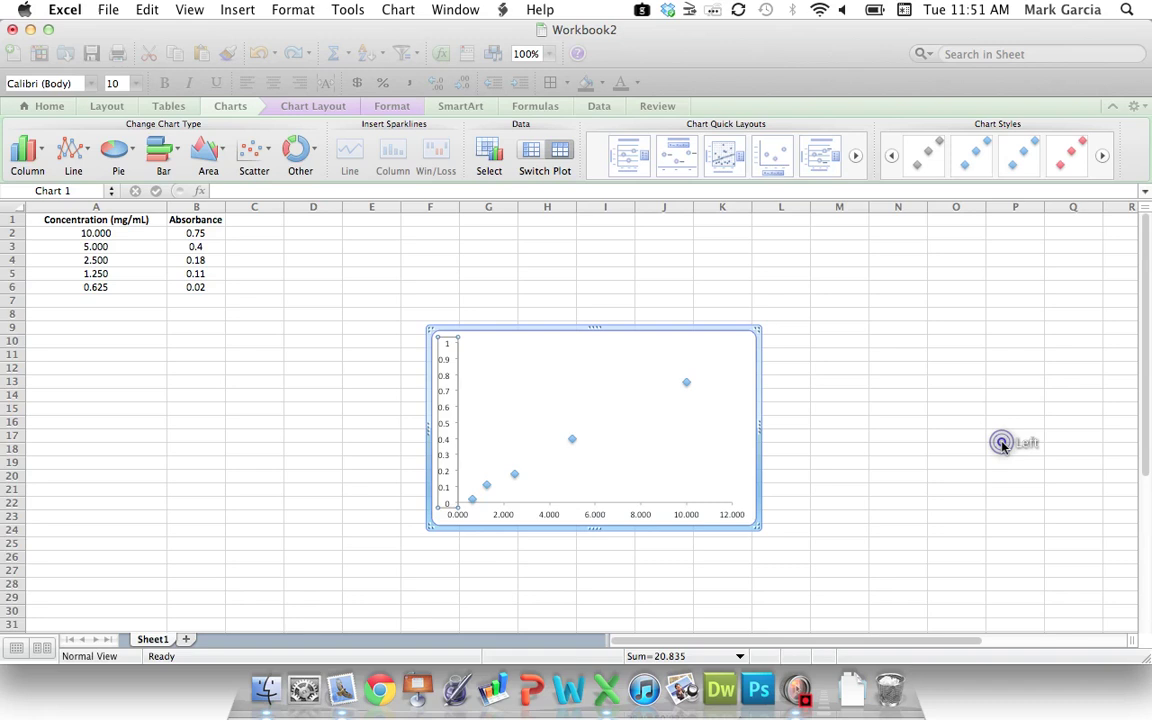
Set the horizontal axis scale to a maximum of 10.0 and a major unit of 2.0
{"action": "left_click", "coordinate": [598, 515]}
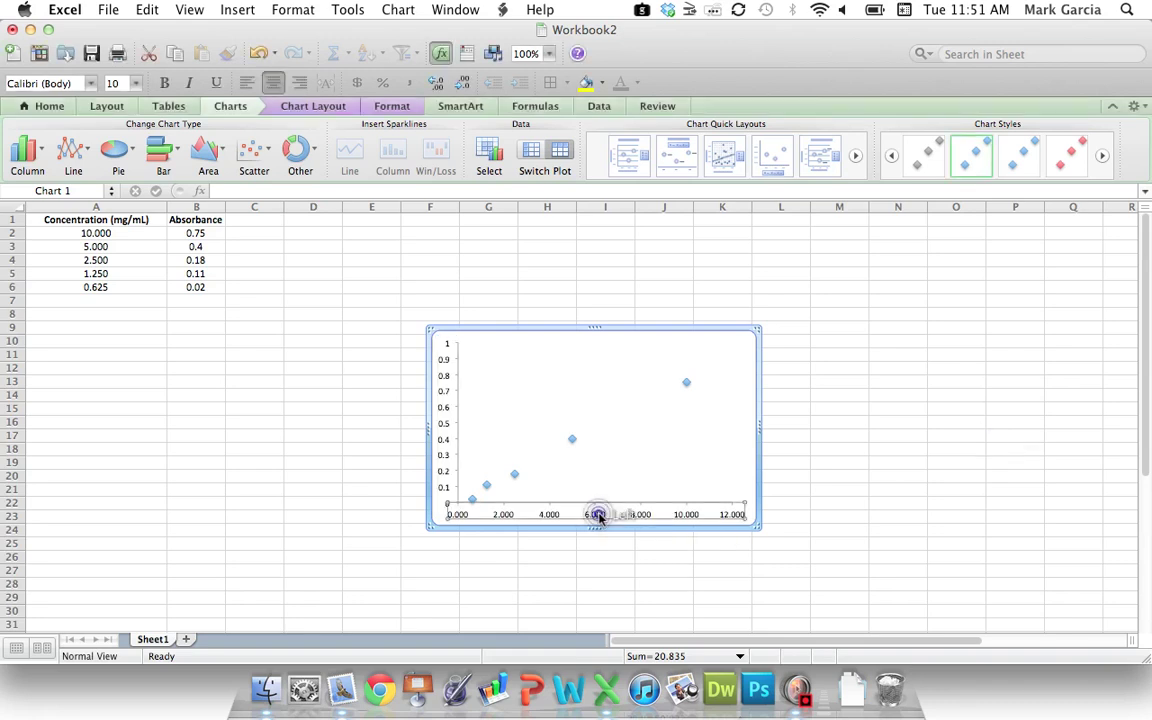
{"action": "right_click", "coordinate": [598, 516]}
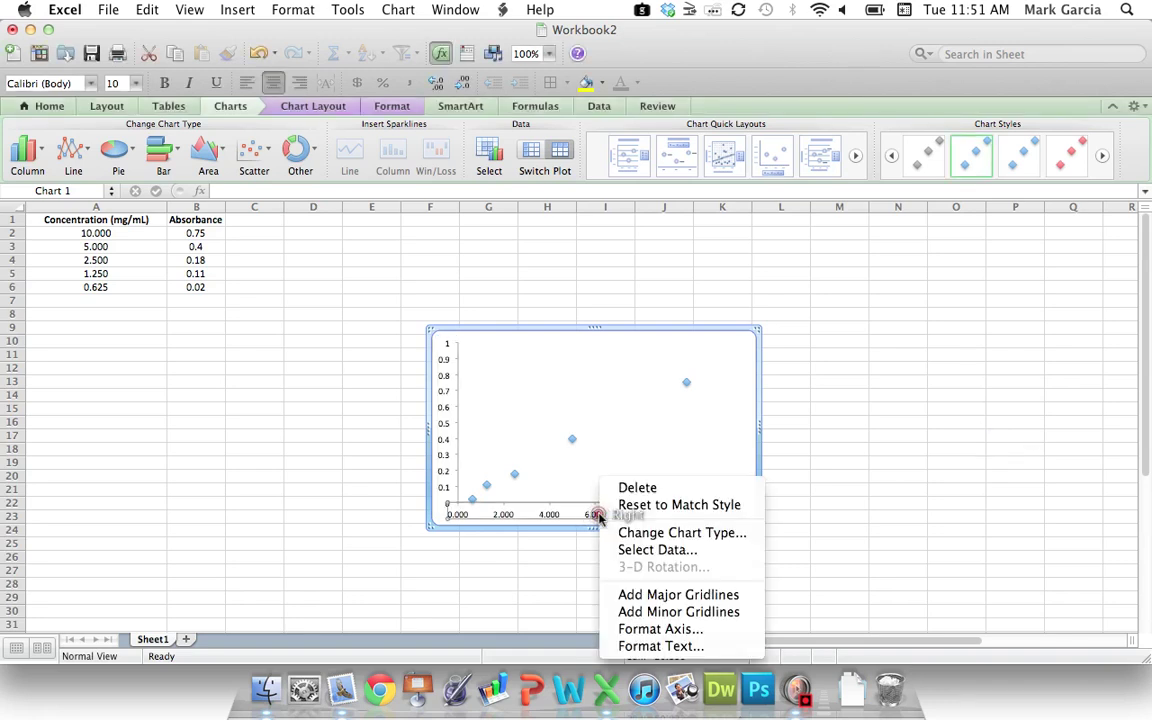
{"action": "left_click", "coordinate": [656, 631]}
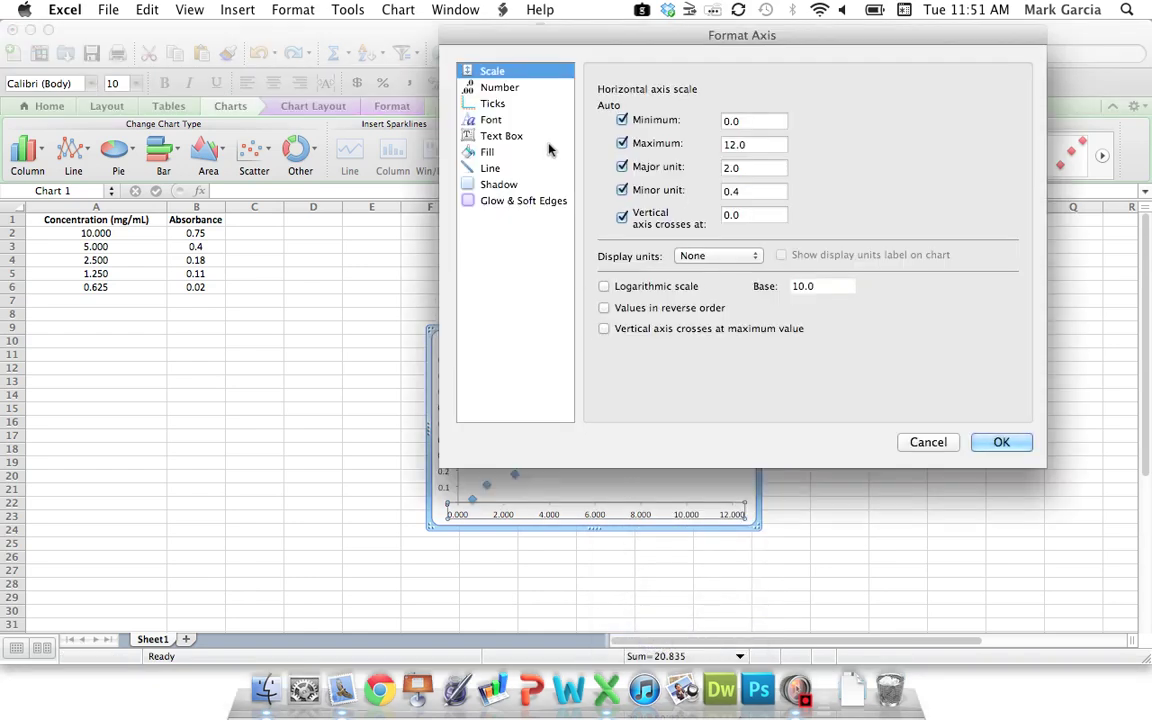
{"action": "double_click", "coordinate": [727, 145]}
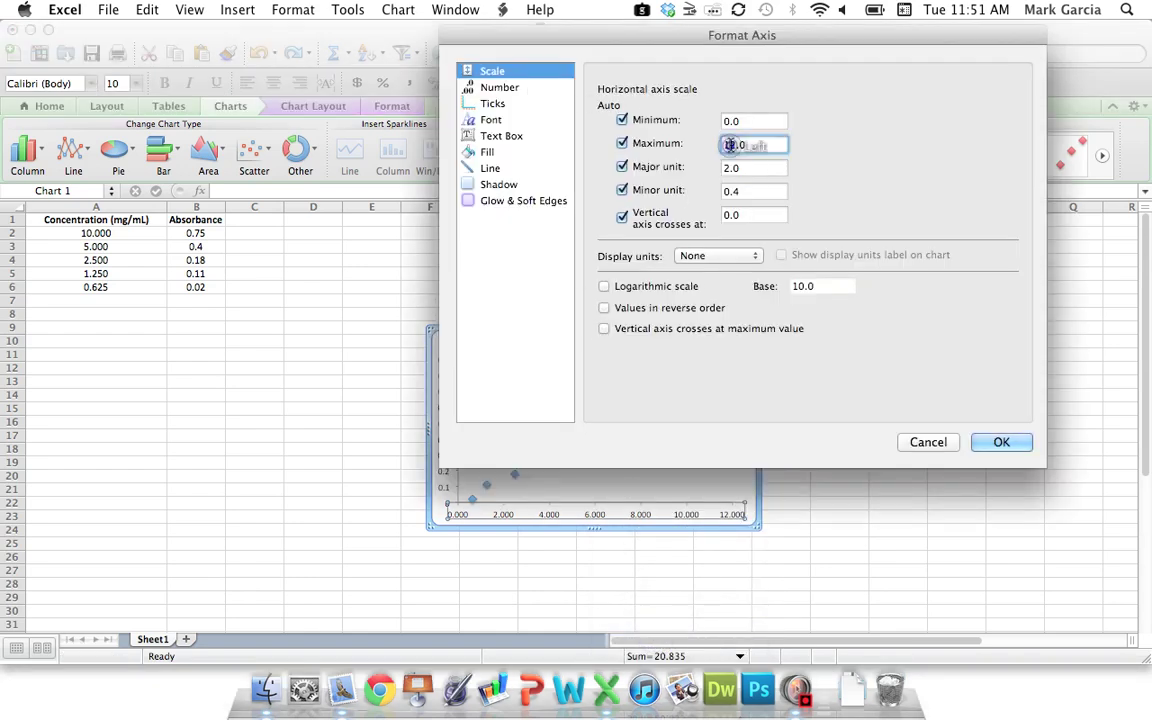
{"action": "type", "text": "10"}
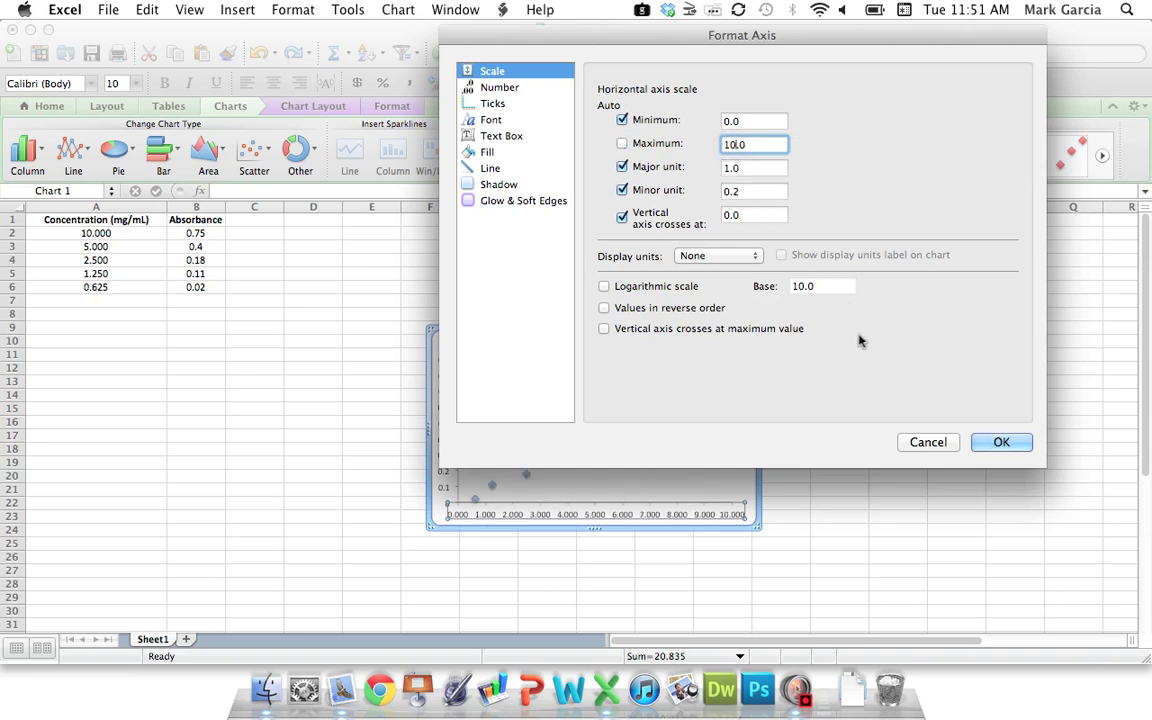
{"action": "double_click", "coordinate": [731, 168]}
{"action": "type", "text": "2"}
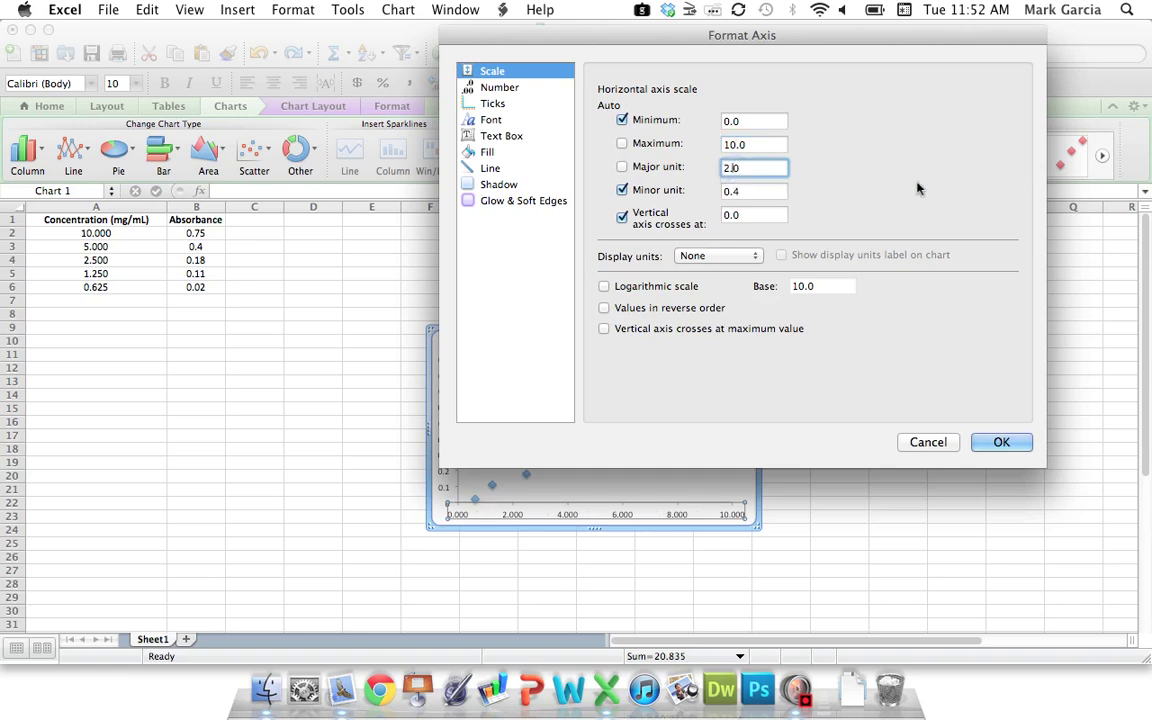
Unlink the horizontal axis number format from the source, set it to 0 decimal places and apply the axis formatting
{"action": "left_click", "coordinate": [512, 89]}
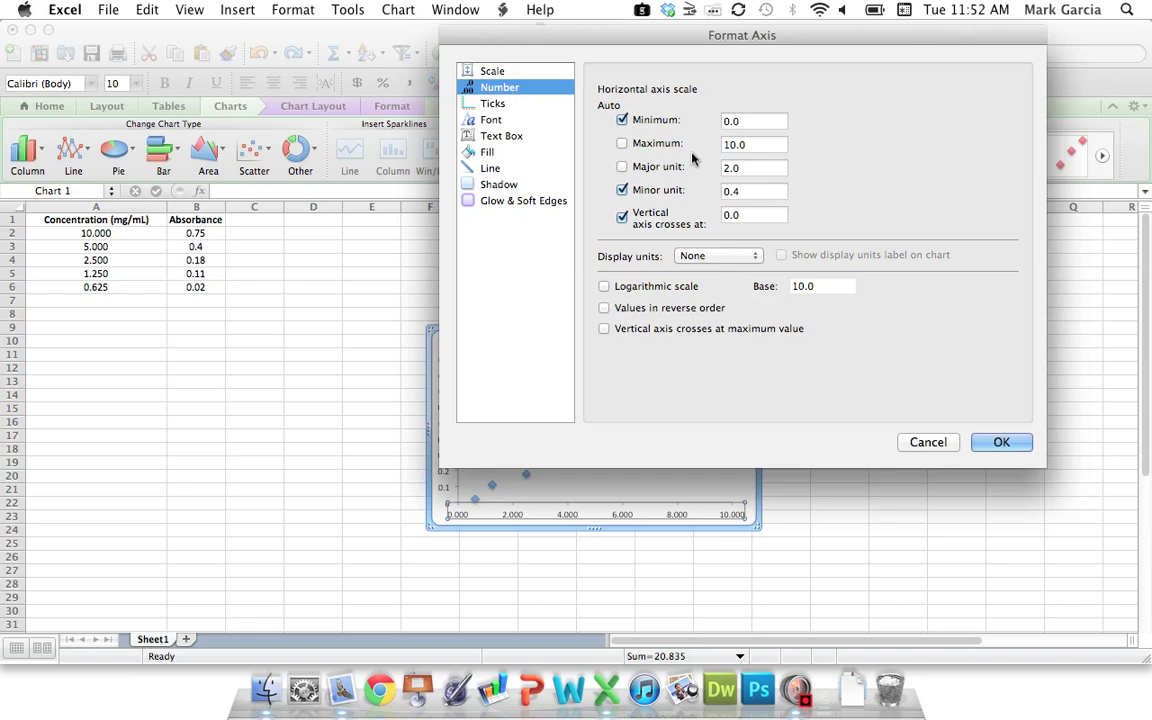
{"action": "left_click", "coordinate": [501, 91]}
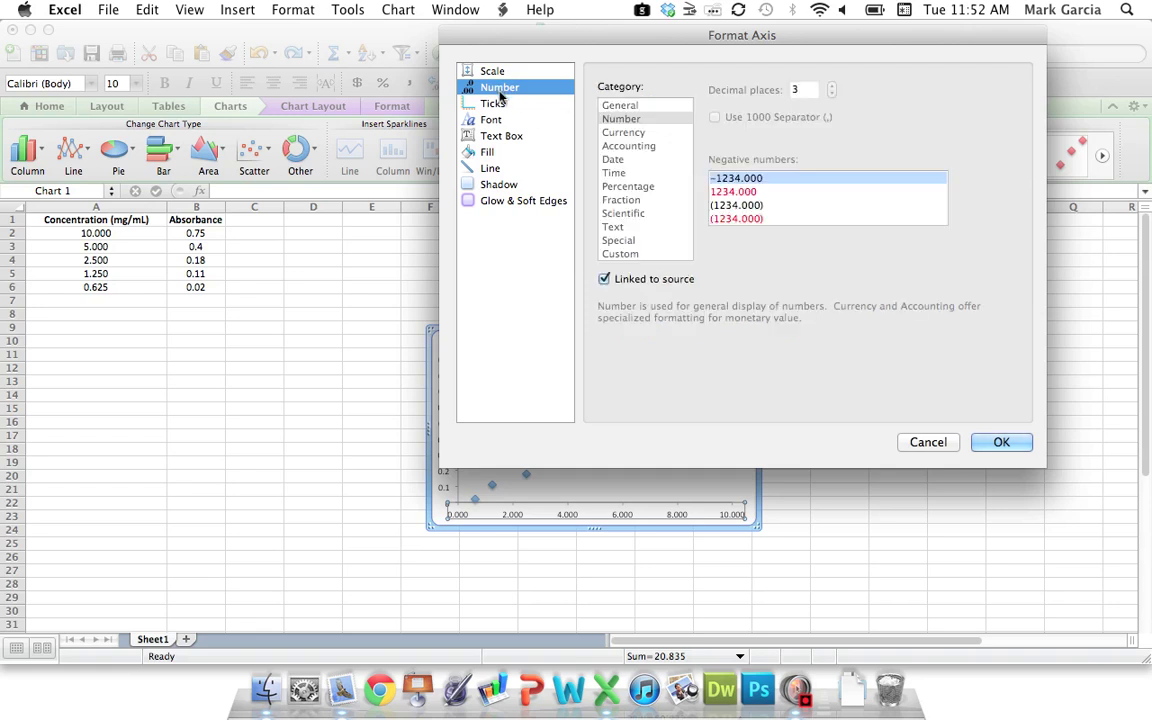
{"action": "left_click", "coordinate": [835, 94]}
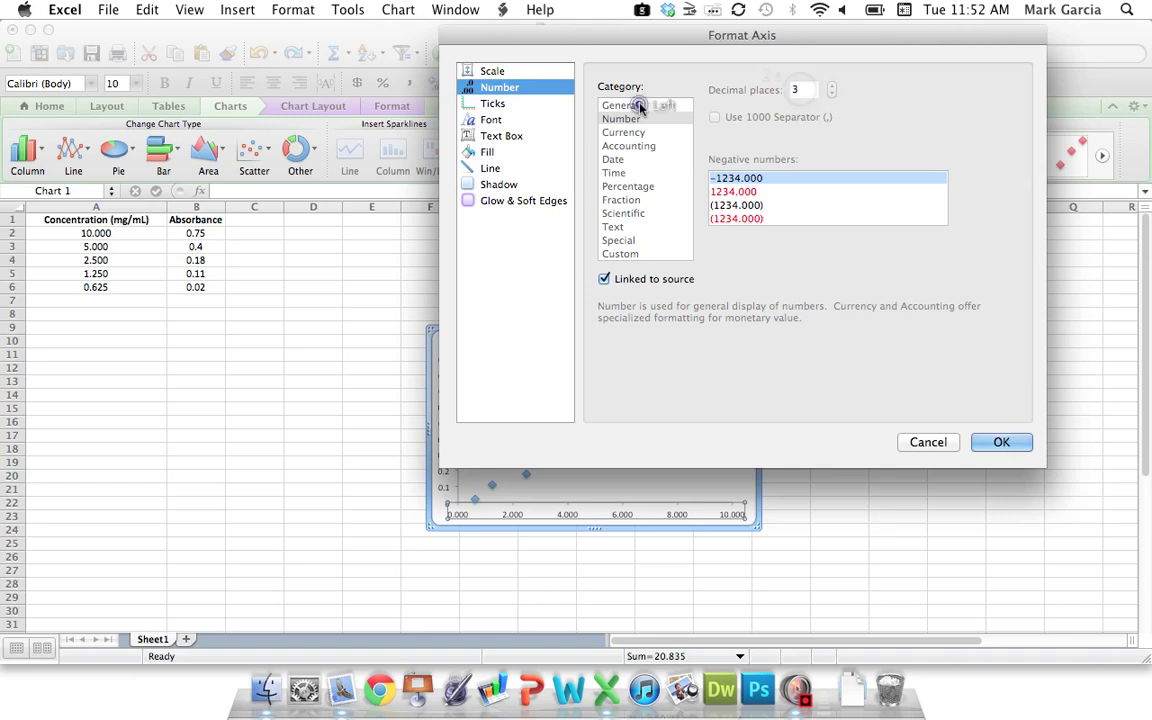
{"action": "left_click", "coordinate": [604, 279]}
{"action": "double_click", "coordinate": [797, 90]}
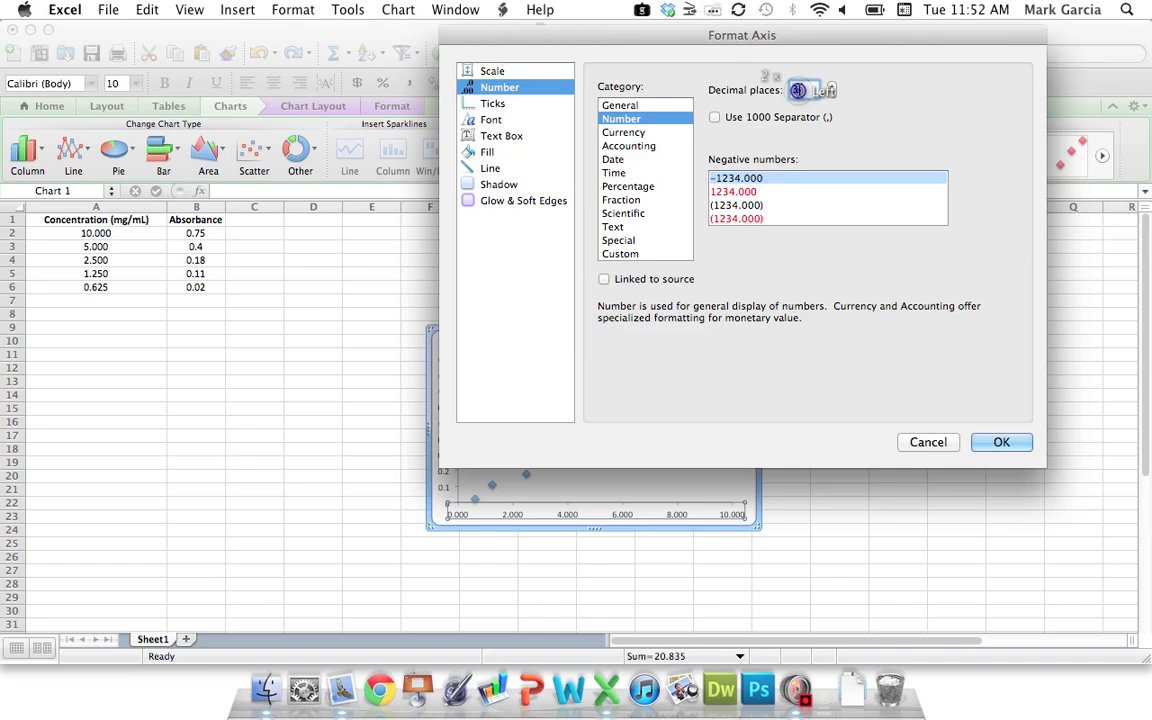
{"action": "type", "text": "0"}
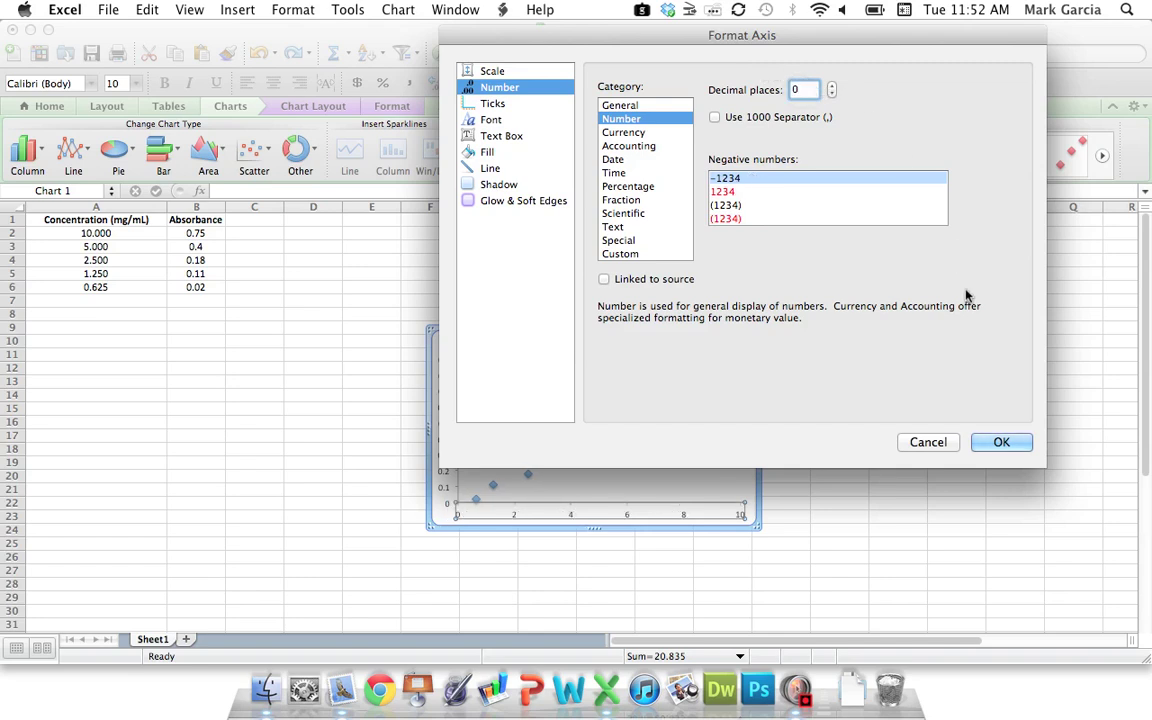
{"action": "left_click", "coordinate": [989, 442]}
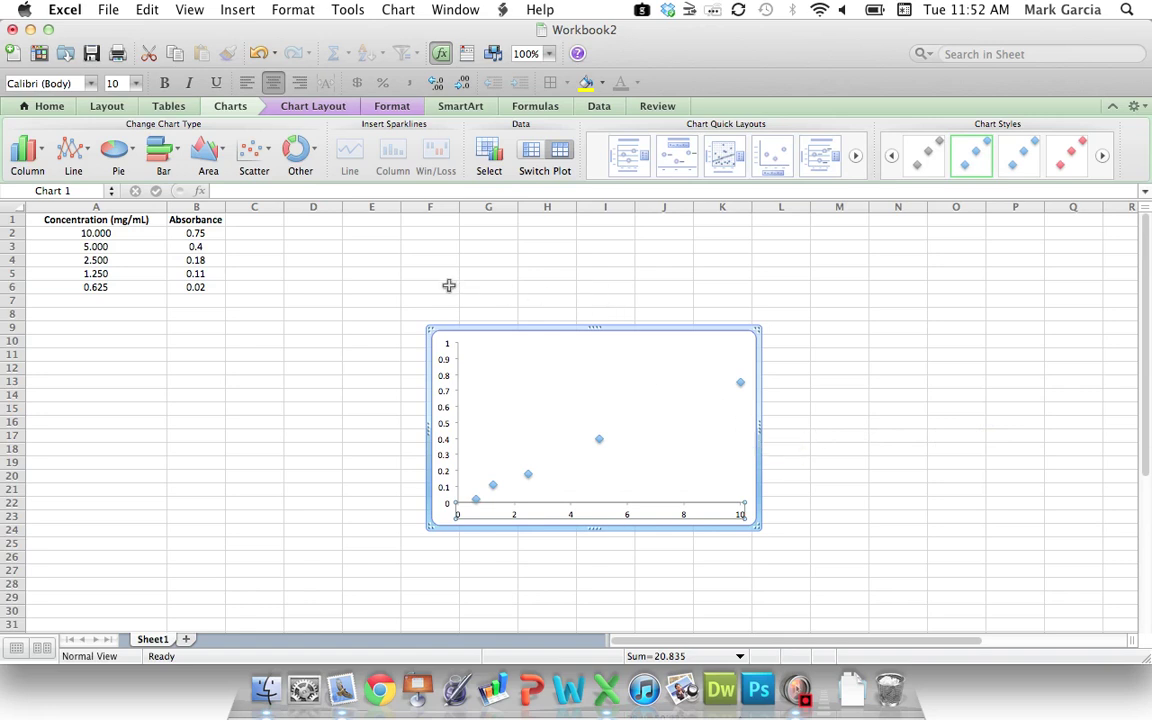
Add a horizontal axis title below the axis of the scatter chart
{"action": "left_click", "coordinate": [316, 106]}
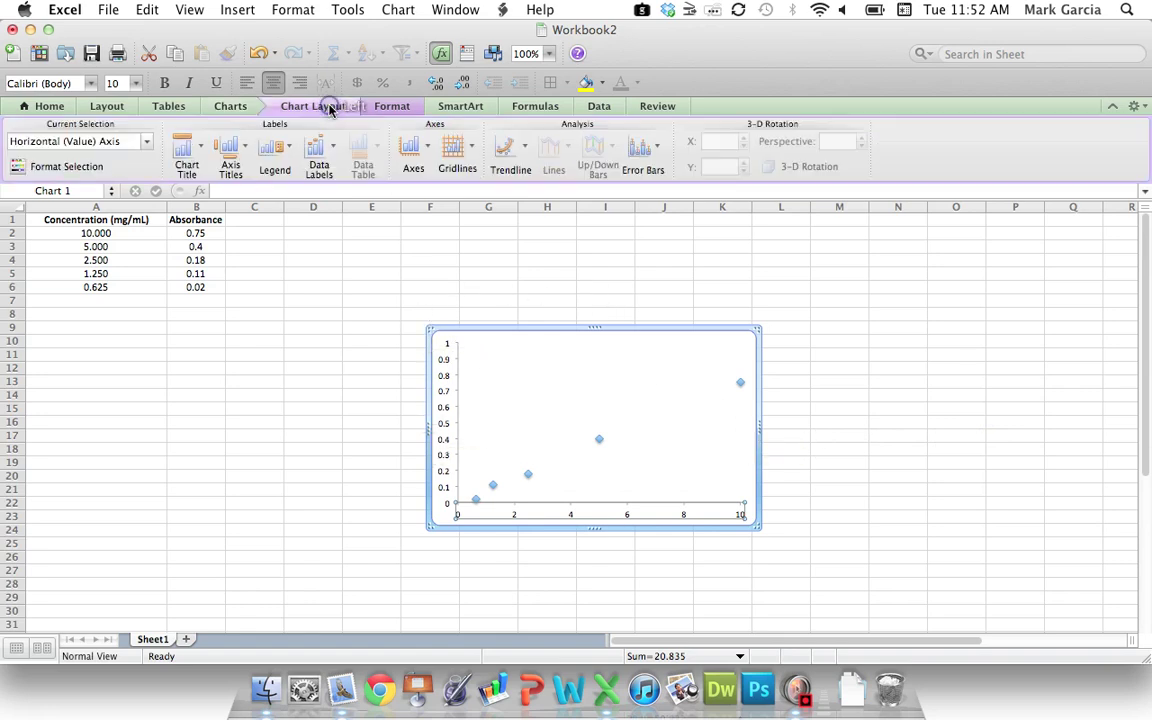
{"action": "left_click", "coordinate": [239, 152]}
{"action": "mouse_move", "coordinate": [340, 175]}
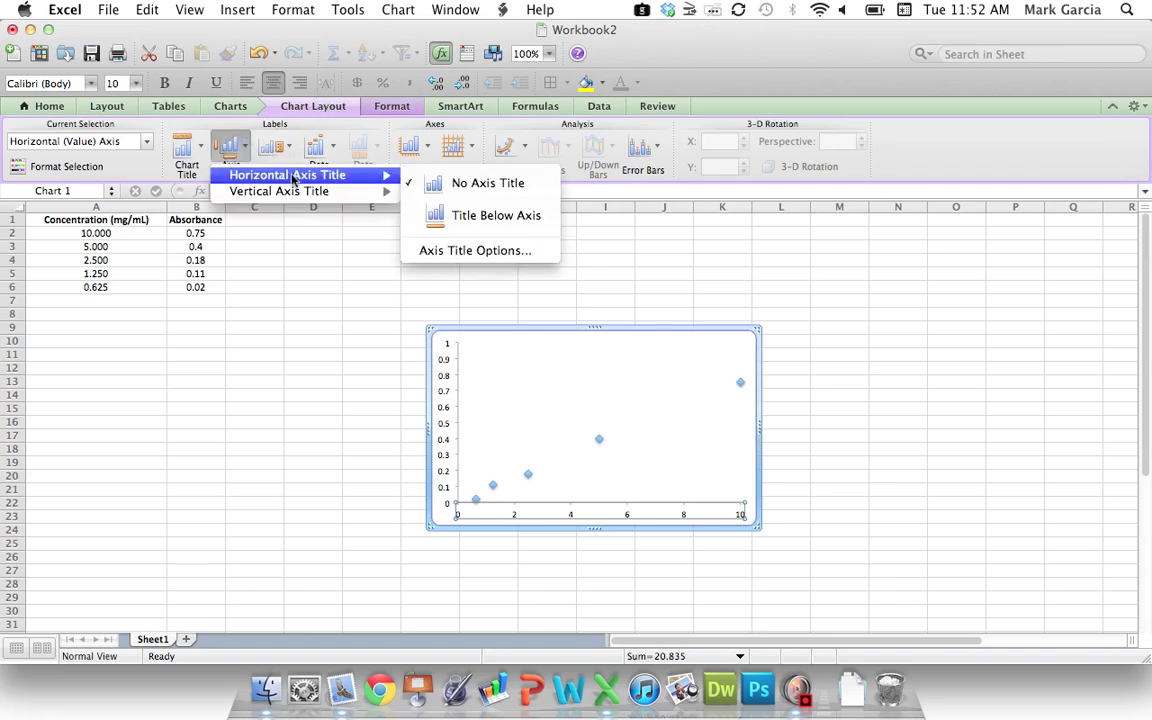
{"action": "left_click", "coordinate": [463, 208]}
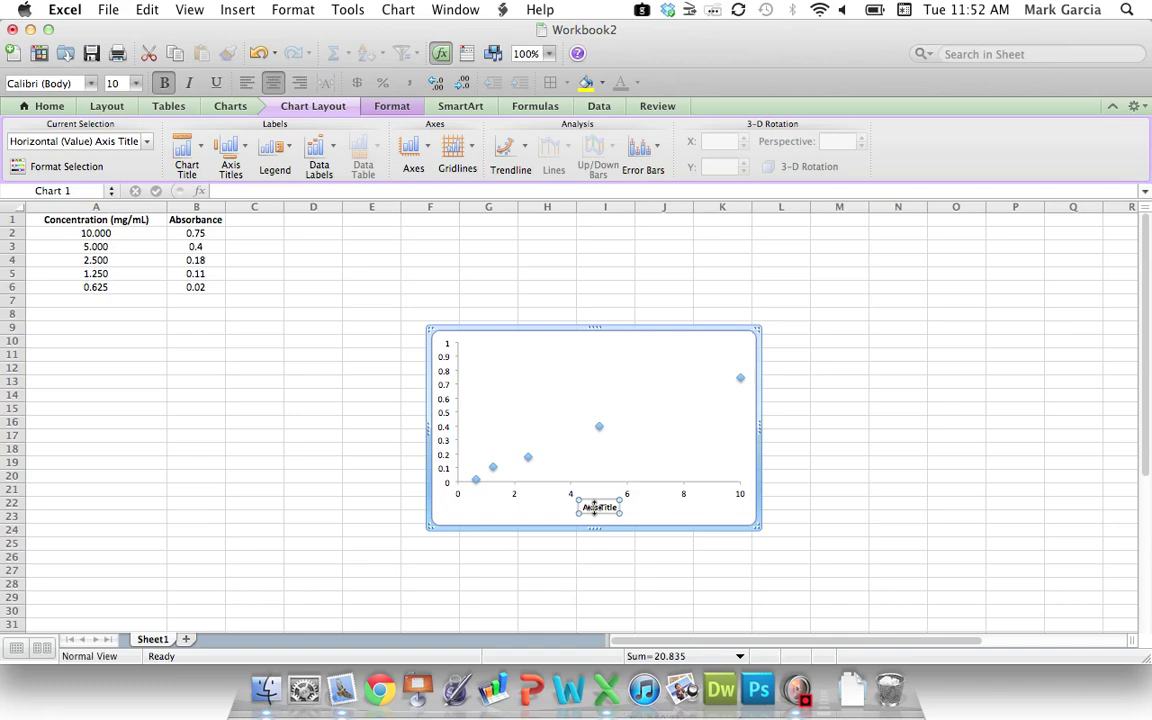
Replace the horizontal axis title's placeholder text with "Concentration (mg/mL)"
{"action": "double_click", "coordinate": [594, 508]}
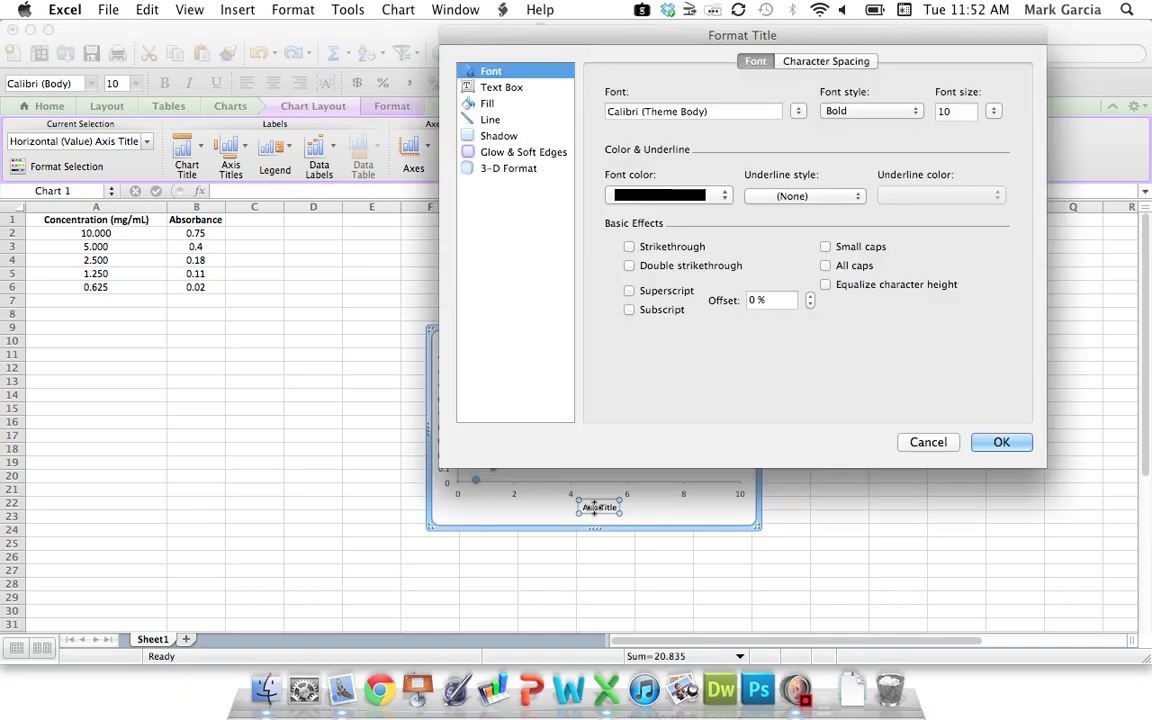
{"action": "left_click", "coordinate": [909, 439]}
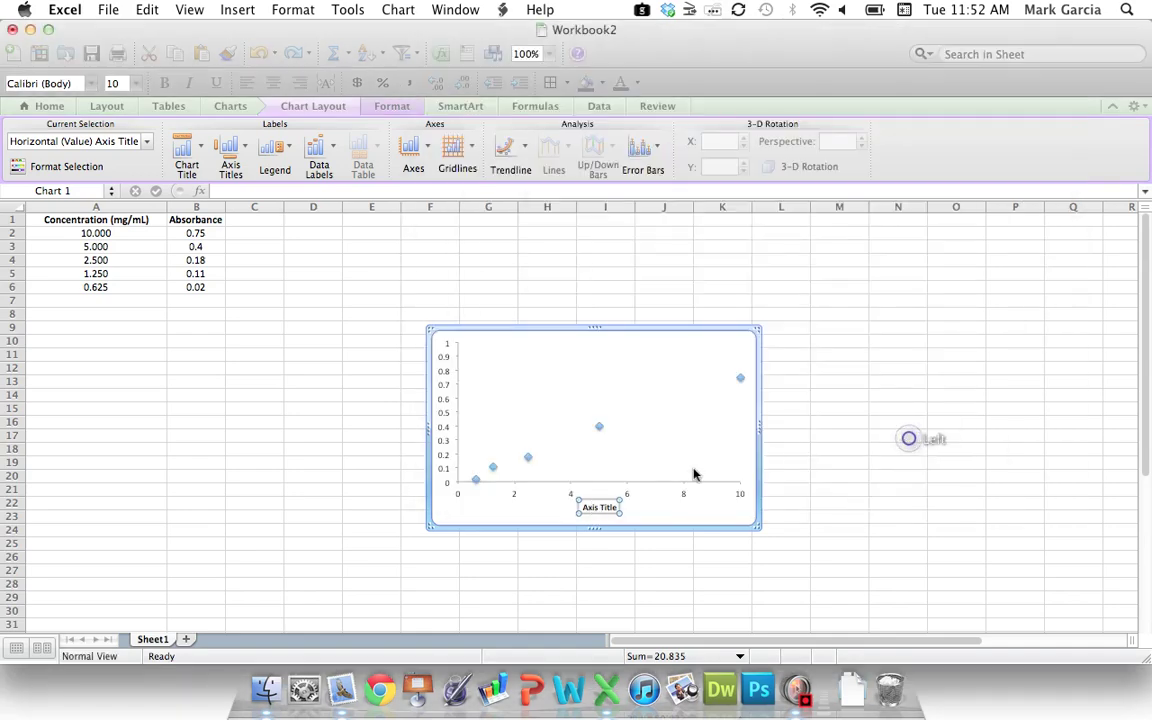
{"action": "double_click", "coordinate": [600, 507]}
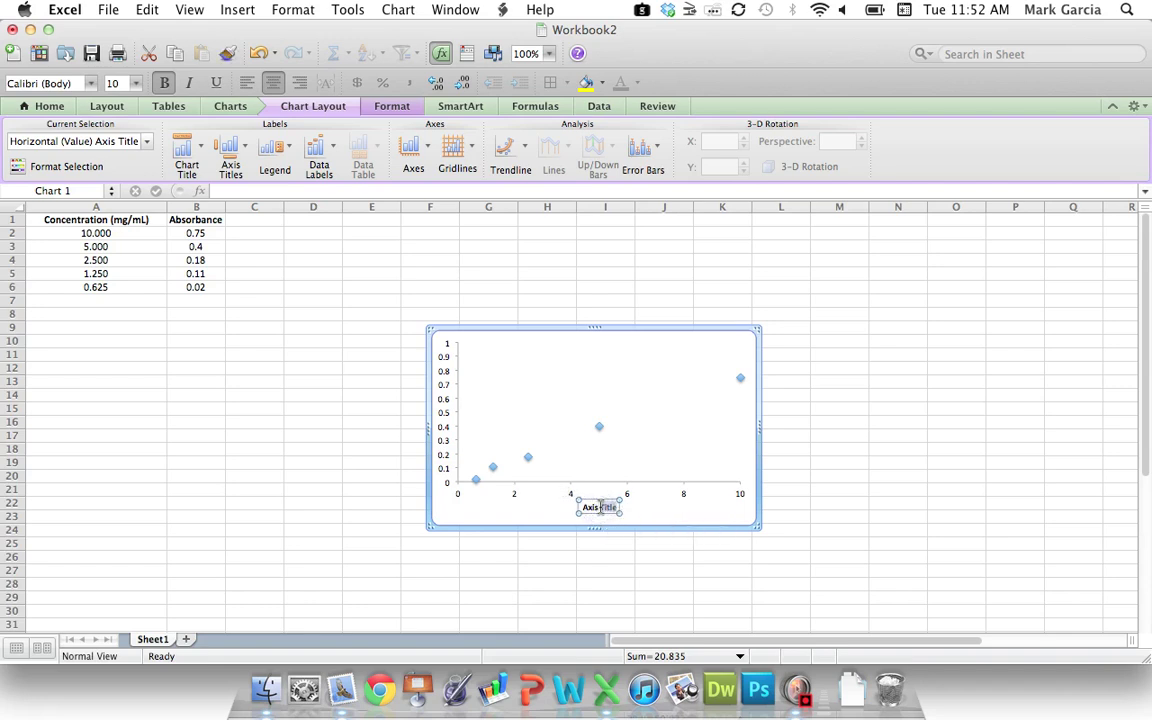
{"action": "type", "text": "Concentration (mg/mL)"}
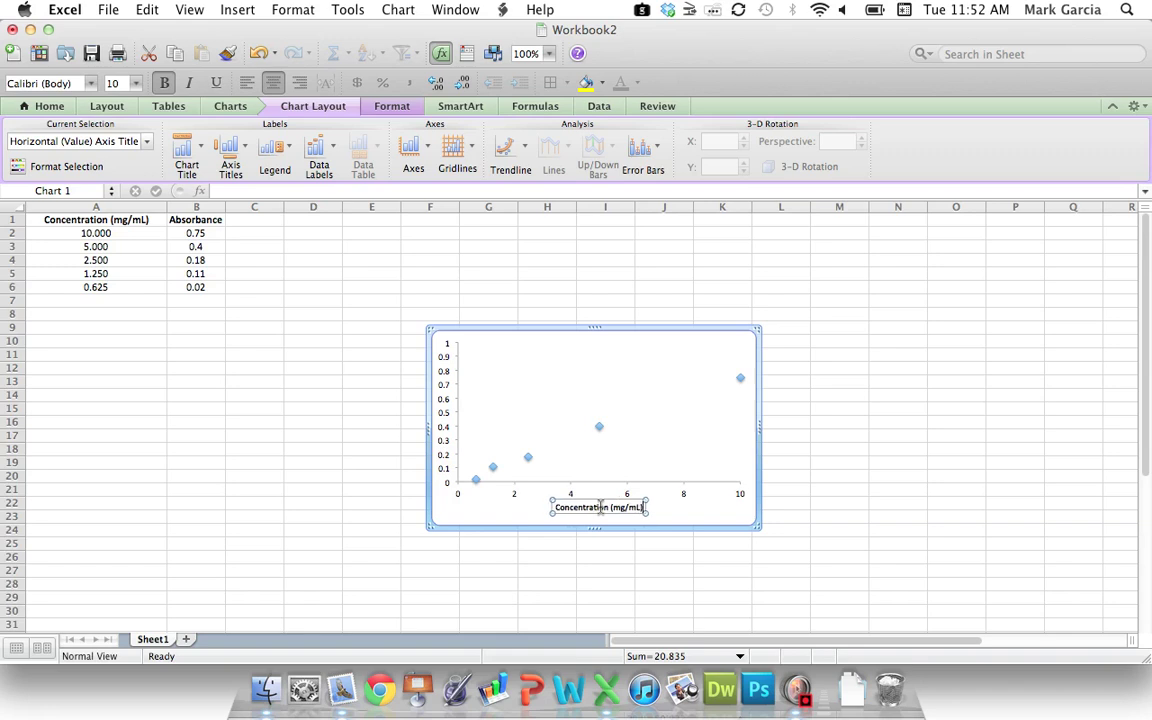
{"action": "key", "text": "Return"}
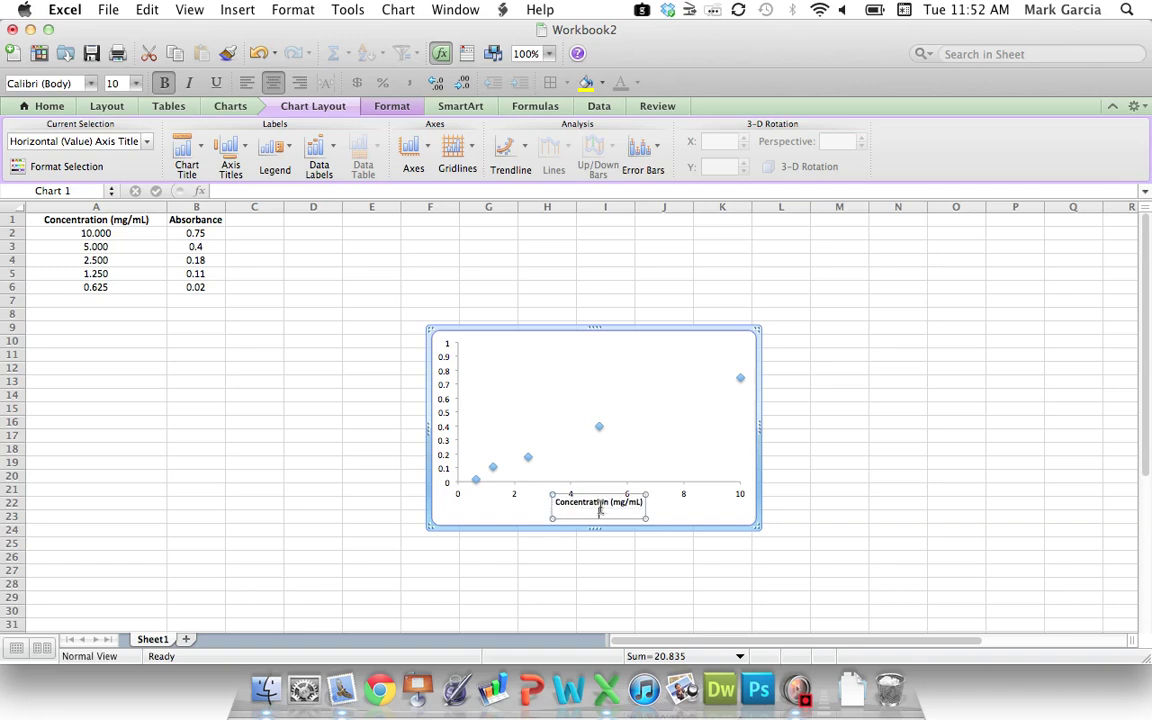
{"action": "left_click", "coordinate": [672, 512]}
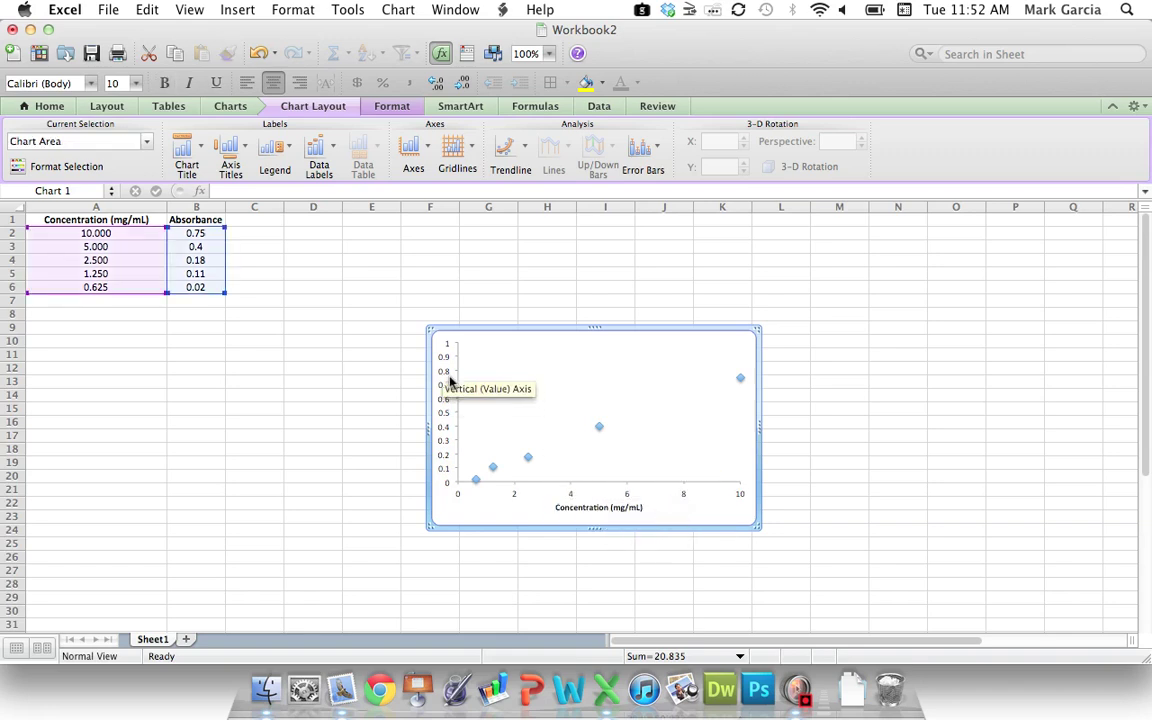
Add a rotated vertical axis title to the scatter chart reading "Absorbance"
{"action": "left_click", "coordinate": [230, 150]}
{"action": "mouse_move", "coordinate": [275, 191]}
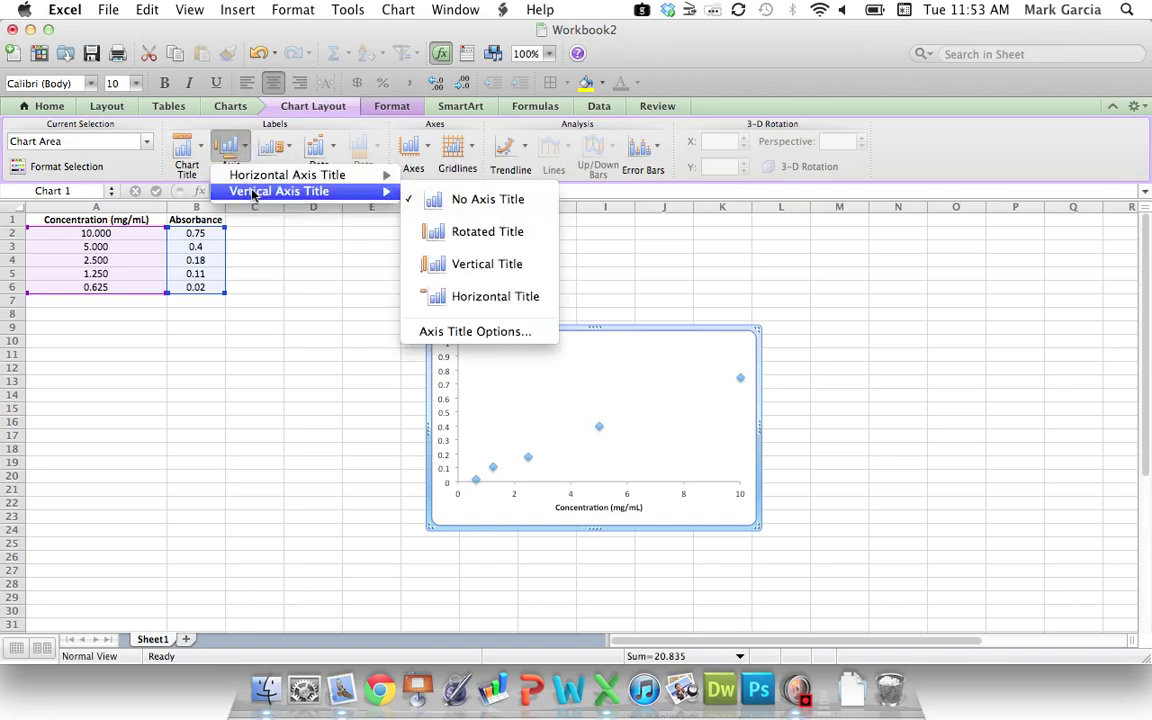
{"action": "left_click", "coordinate": [503, 236]}
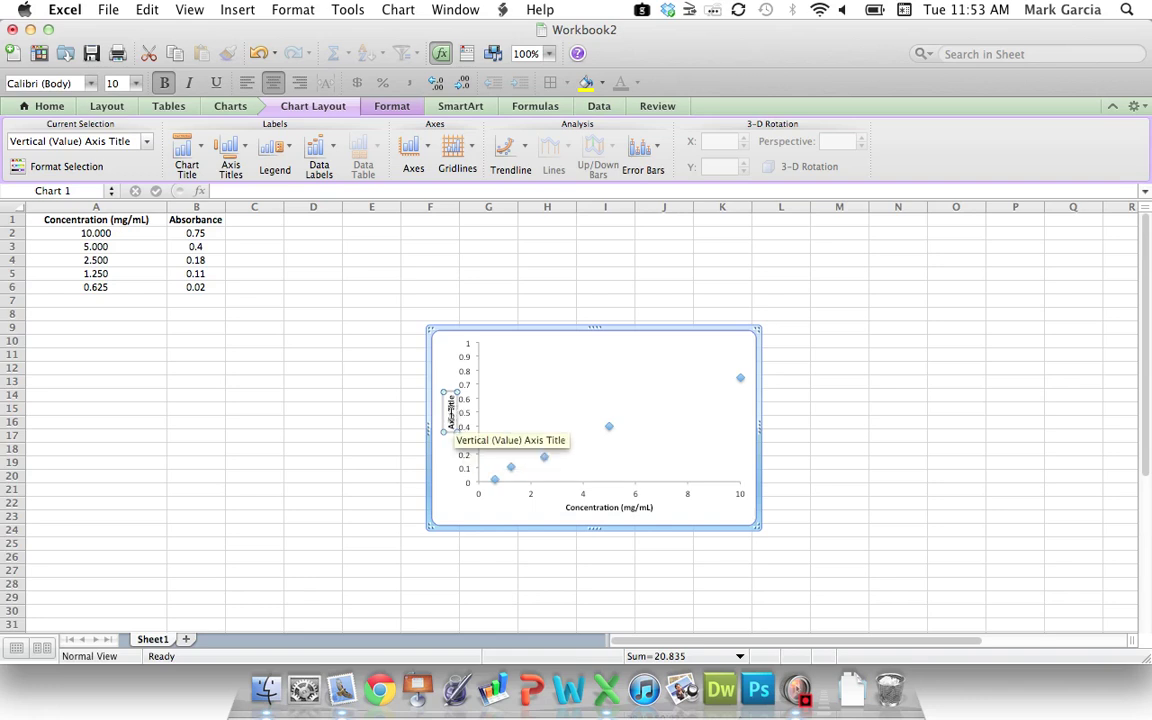
{"action": "left_click", "coordinate": [450, 412]}
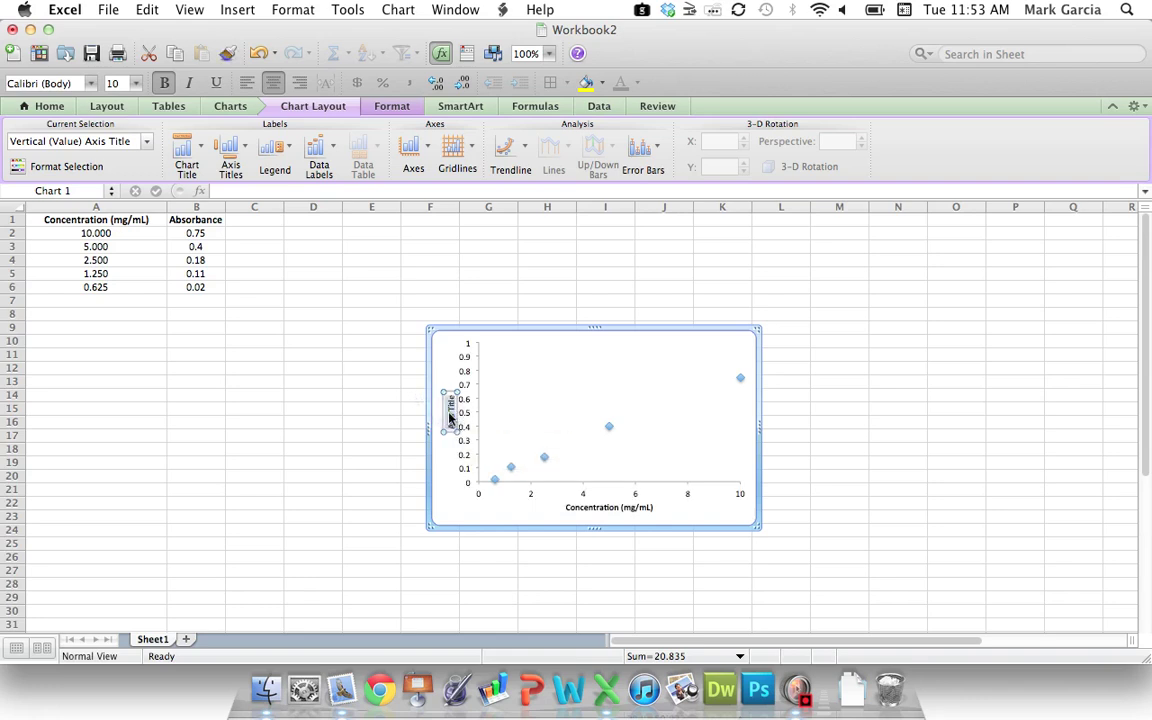
{"action": "type", "text": "Absorbance"}
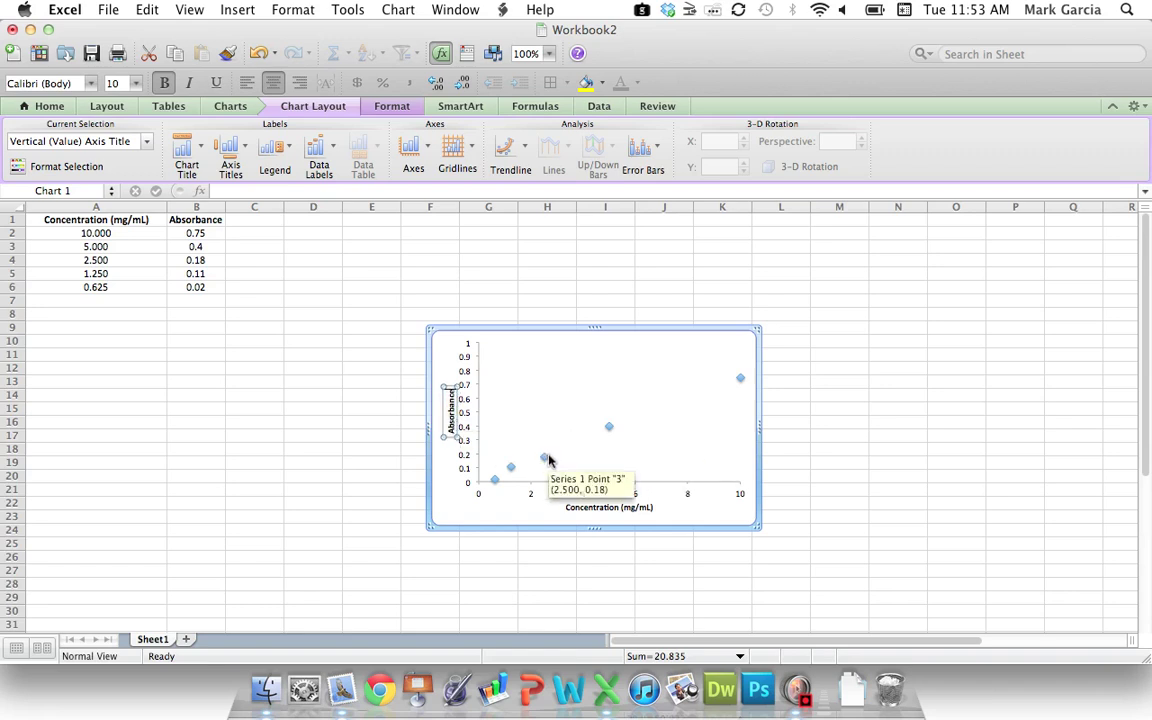
{"action": "left_click", "coordinate": [547, 557]}
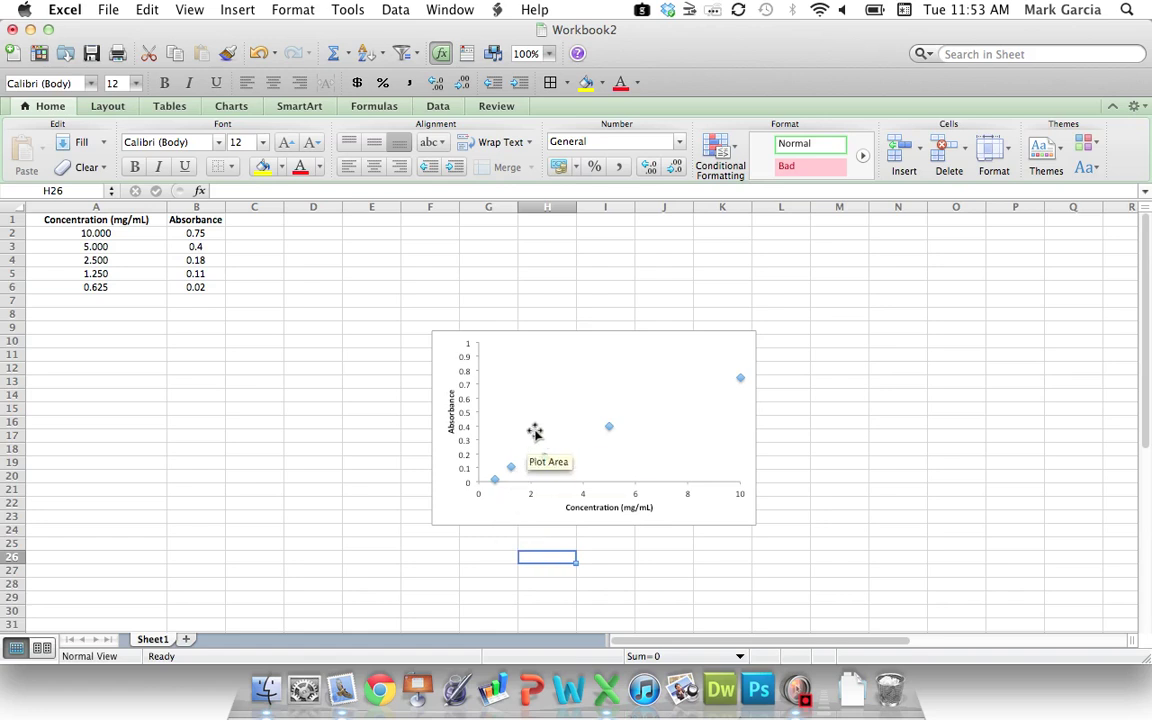
Add a linear trendline to the data series in the scatter chart
{"action": "left_click", "coordinate": [535, 431]}
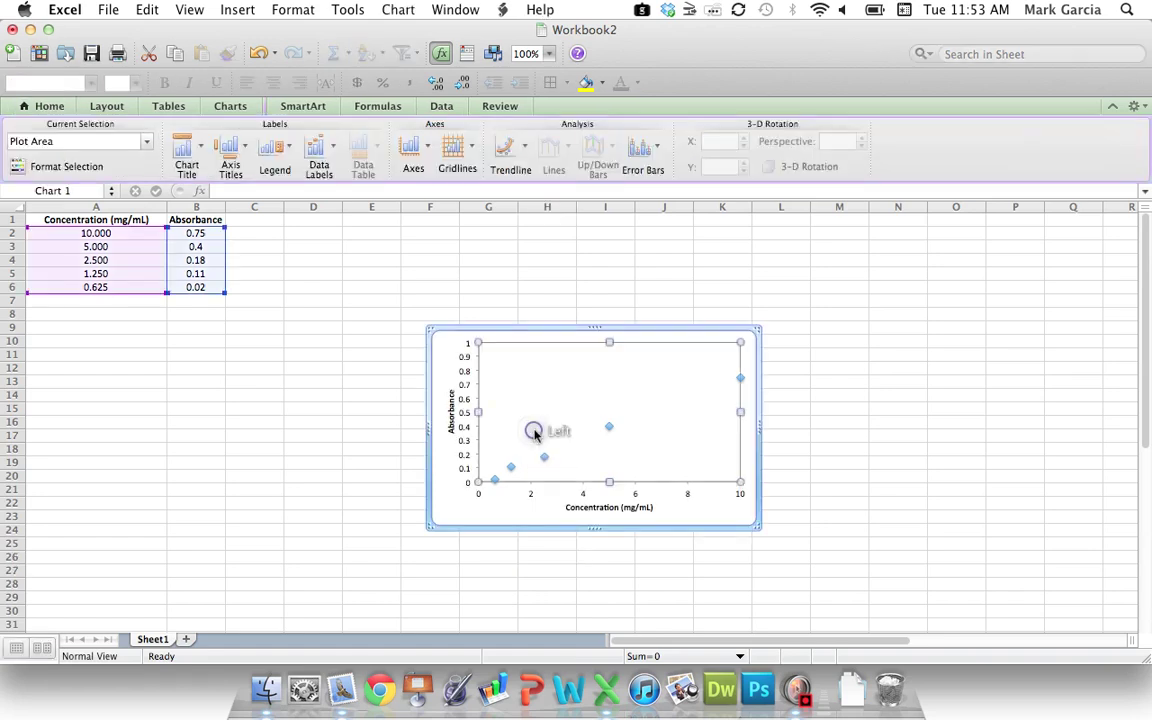
{"action": "left_click", "coordinate": [544, 459]}
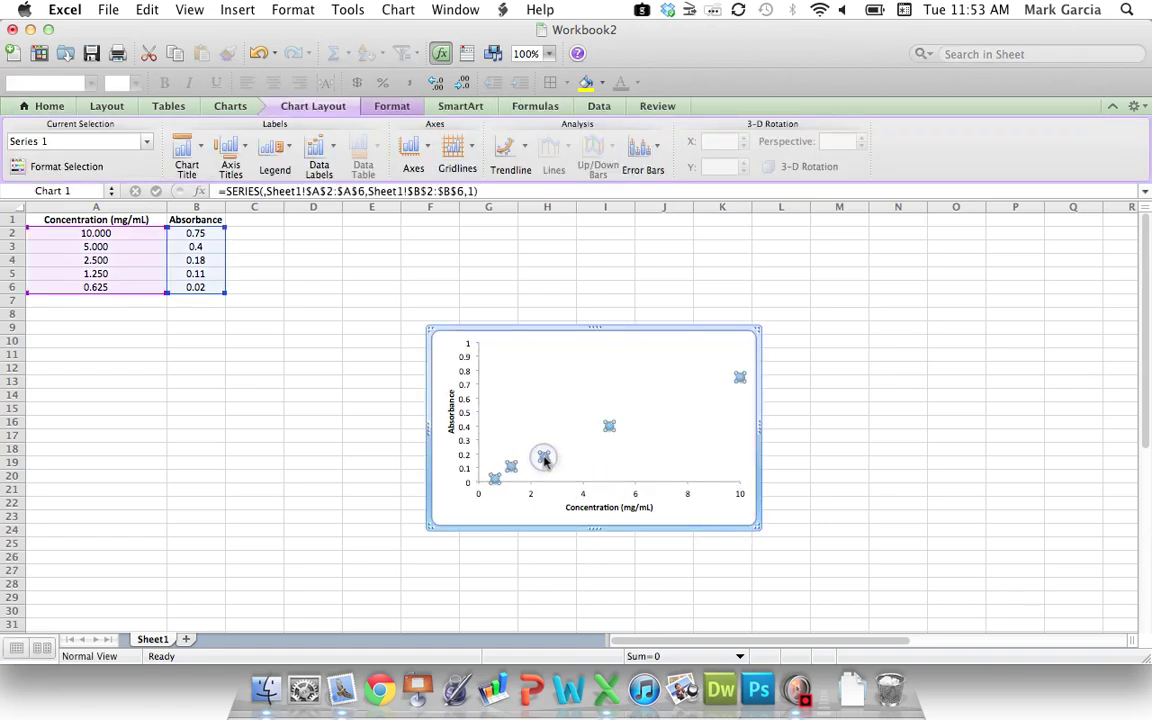
{"action": "right_click", "coordinate": [544, 459]}
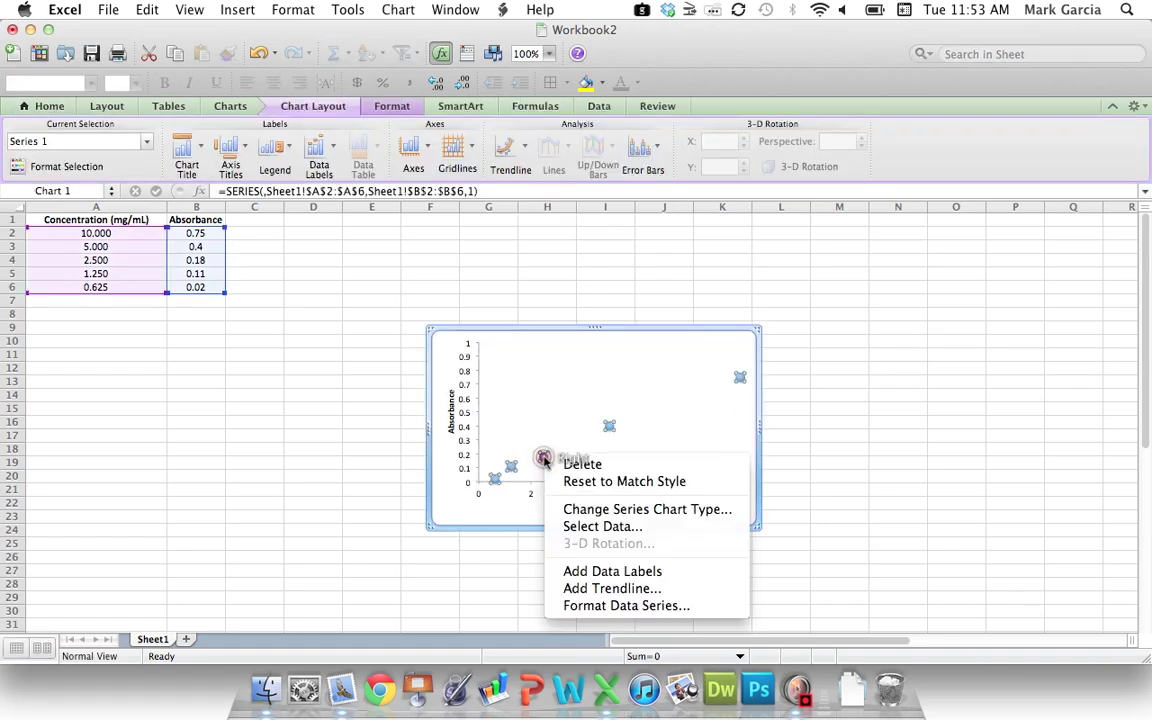
{"action": "left_click", "coordinate": [613, 596]}
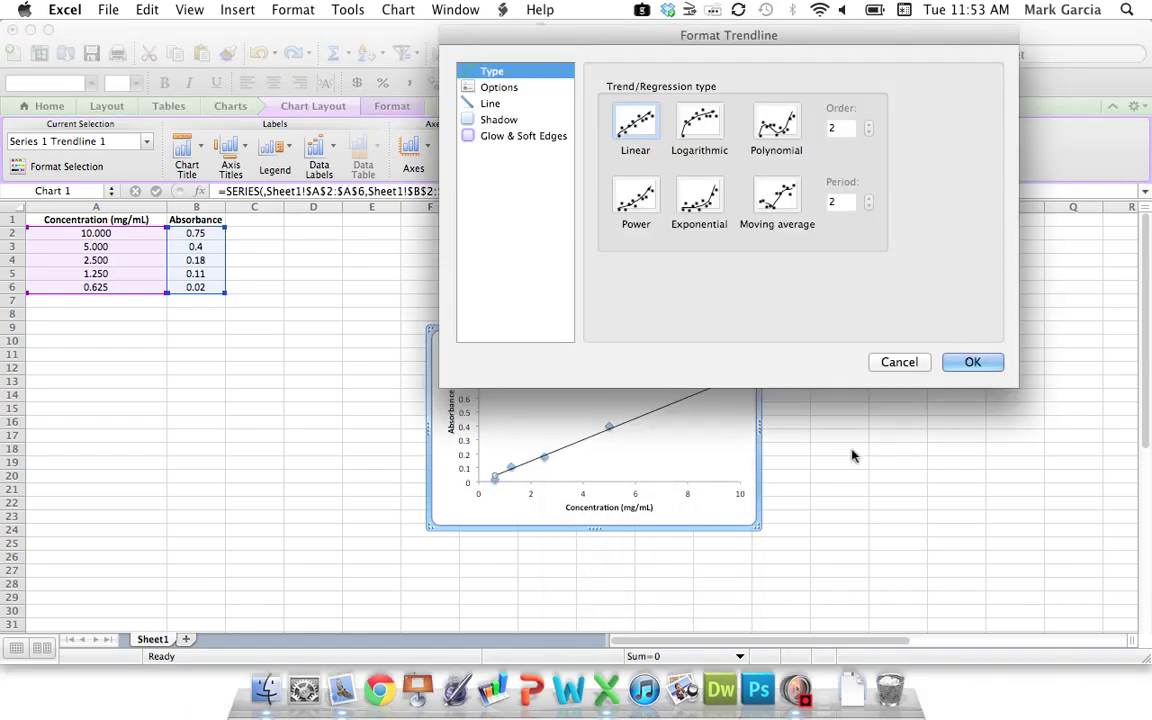
{"action": "left_click", "coordinate": [640, 122]}
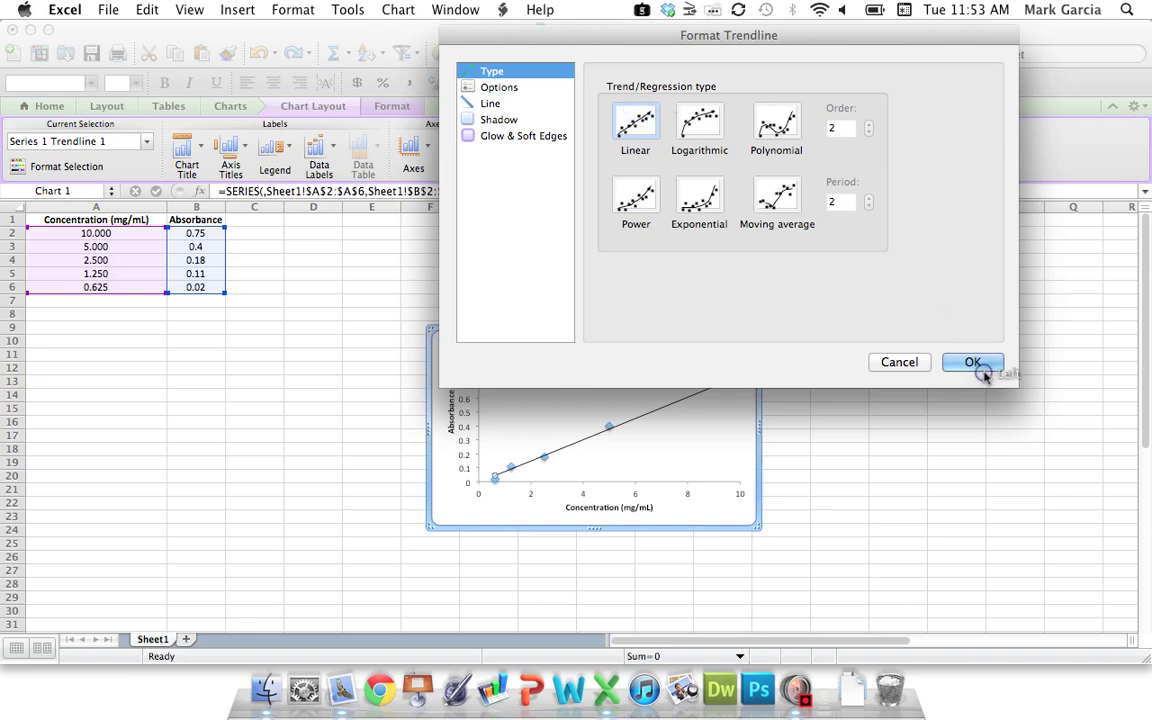
{"action": "left_click", "coordinate": [973, 362]}
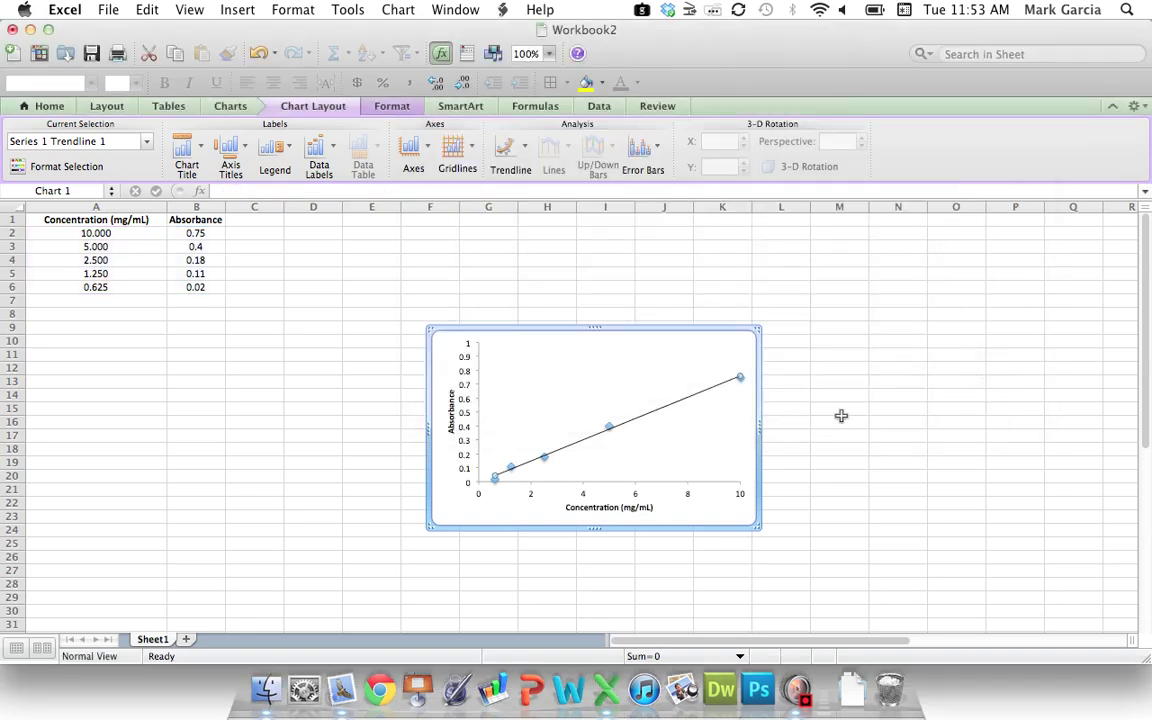
Enlarge and reposition the chart so that it covers about cells E4 to N26
{"action": "left_click", "coordinate": [755, 527]}
{"action": "left_click_drag", "start_coordinate": [755, 527], "coordinate": [915, 609]}
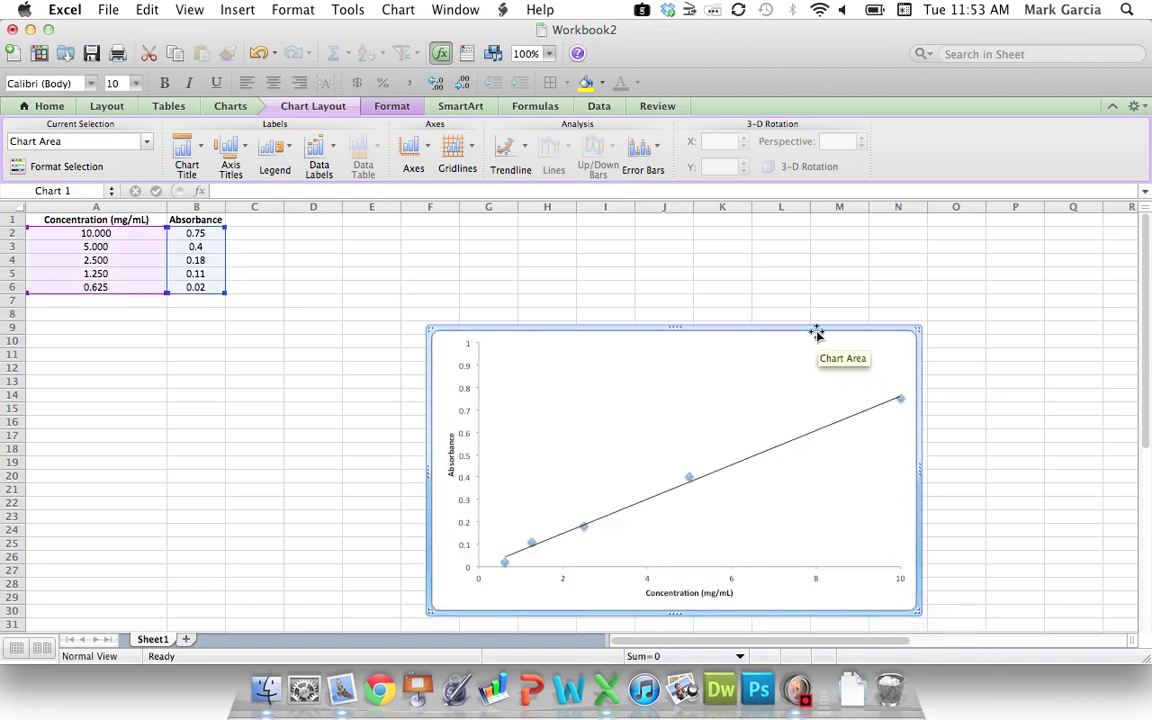
{"action": "left_click_drag", "start_coordinate": [814, 328], "coordinate": [755, 250]}
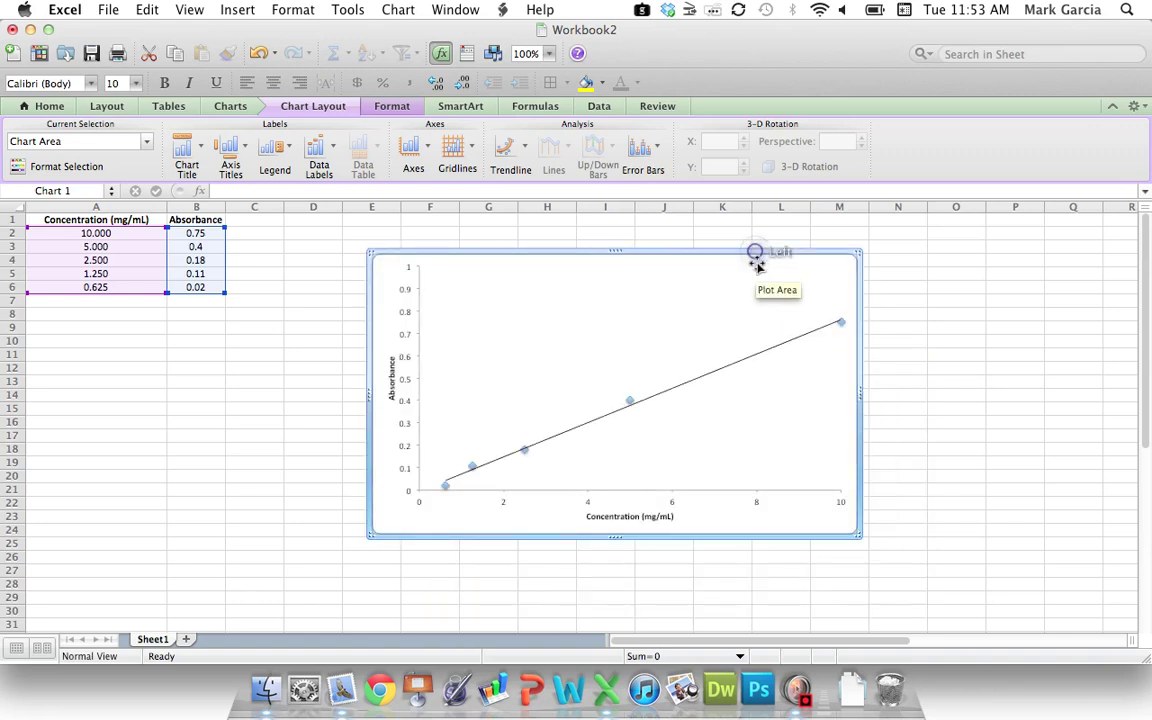
{"action": "left_click_drag", "start_coordinate": [857, 538], "coordinate": [912, 567]}
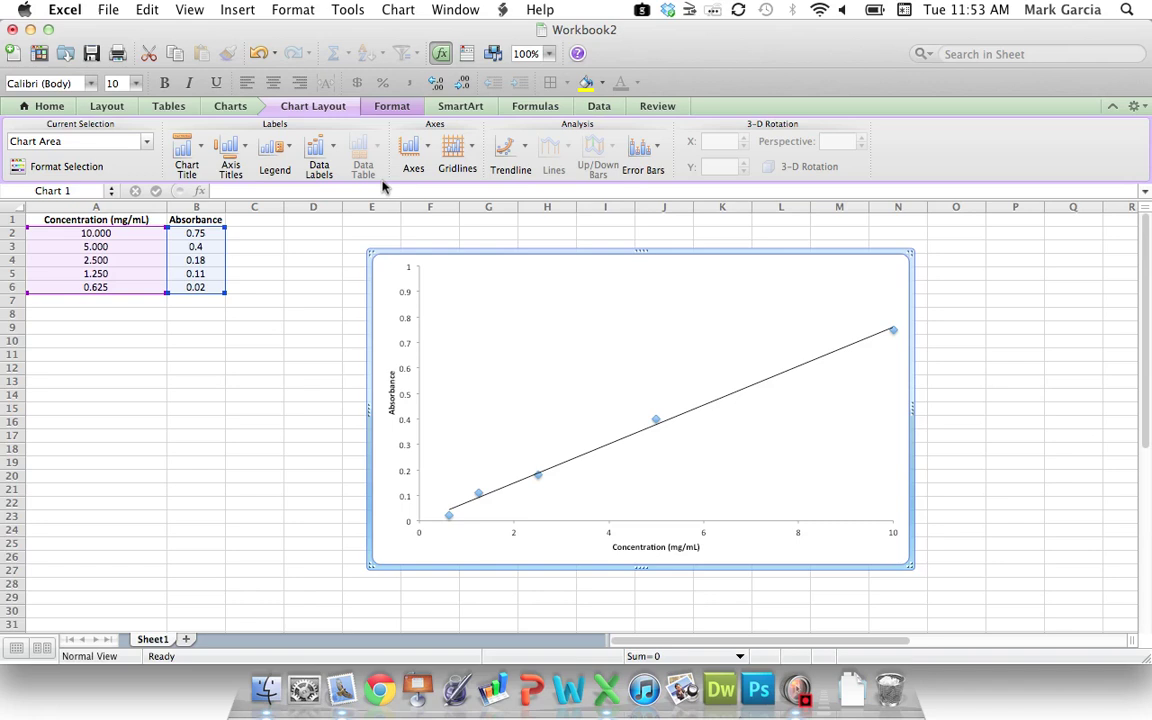
Add a chart title above the plot reading "Standard Curve from Protein Standard"
{"action": "left_click", "coordinate": [183, 146]}
{"action": "left_click", "coordinate": [227, 214]}
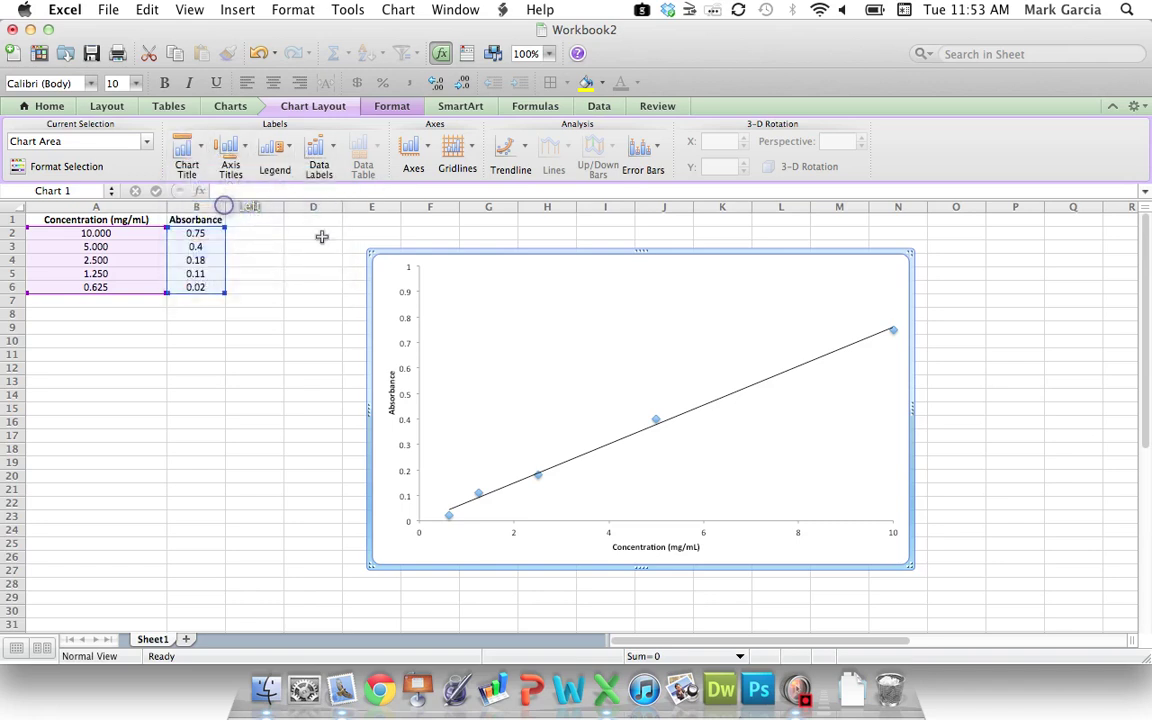
{"action": "triple_click", "coordinate": [640, 274]}
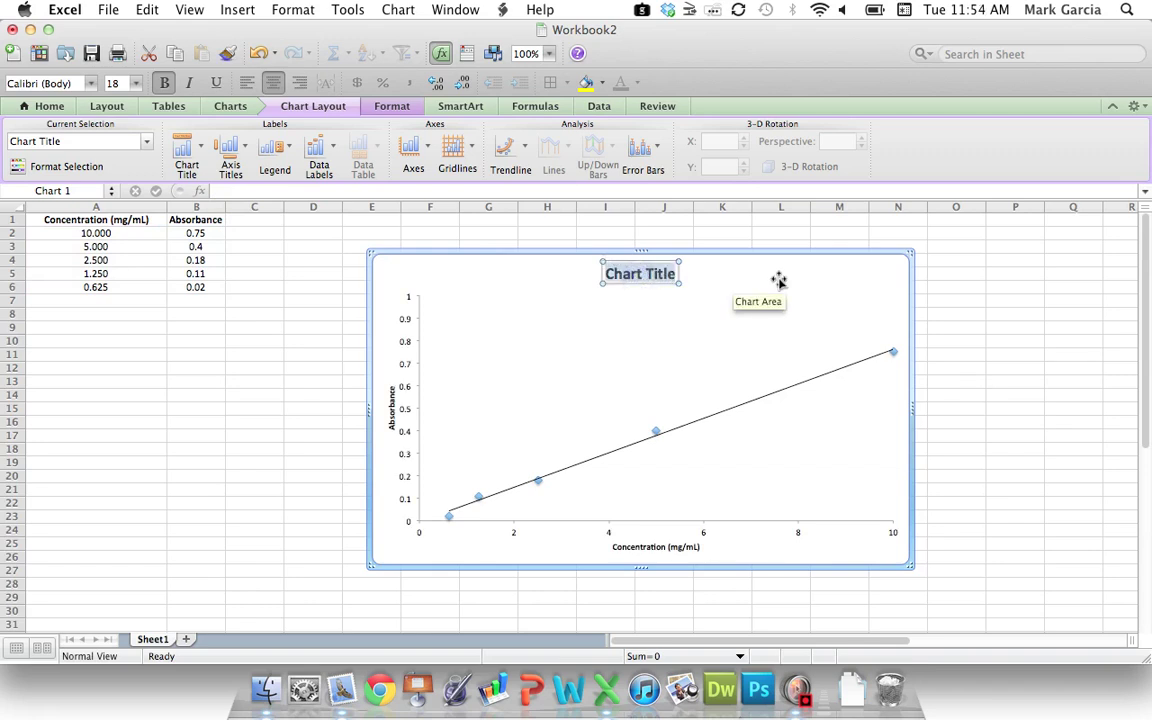
{"action": "type", "text": "St"}
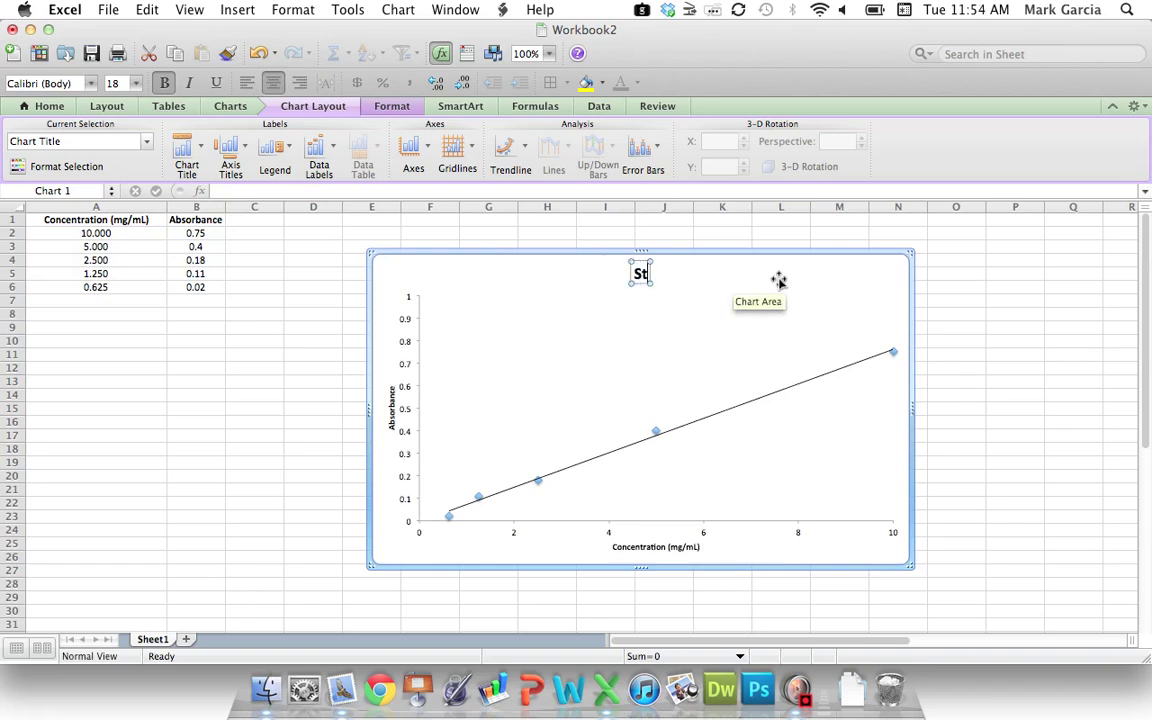
{"action": "type", "text": "andard Curve"}
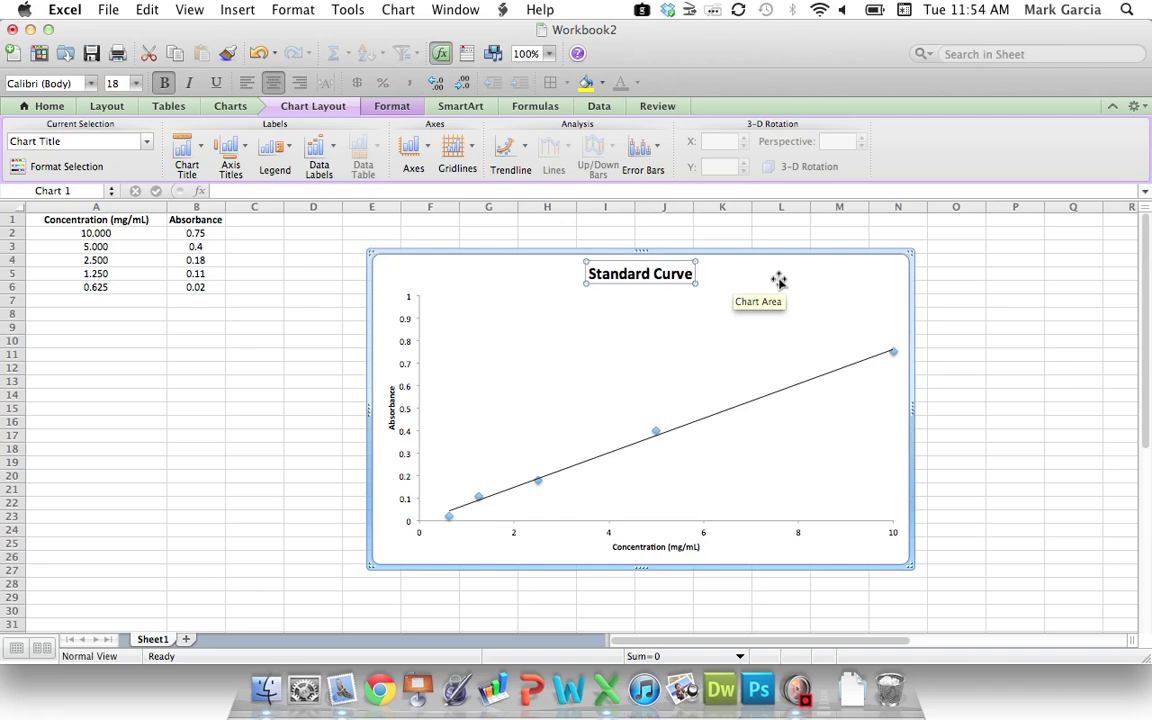
{"action": "type", "text": " from"}
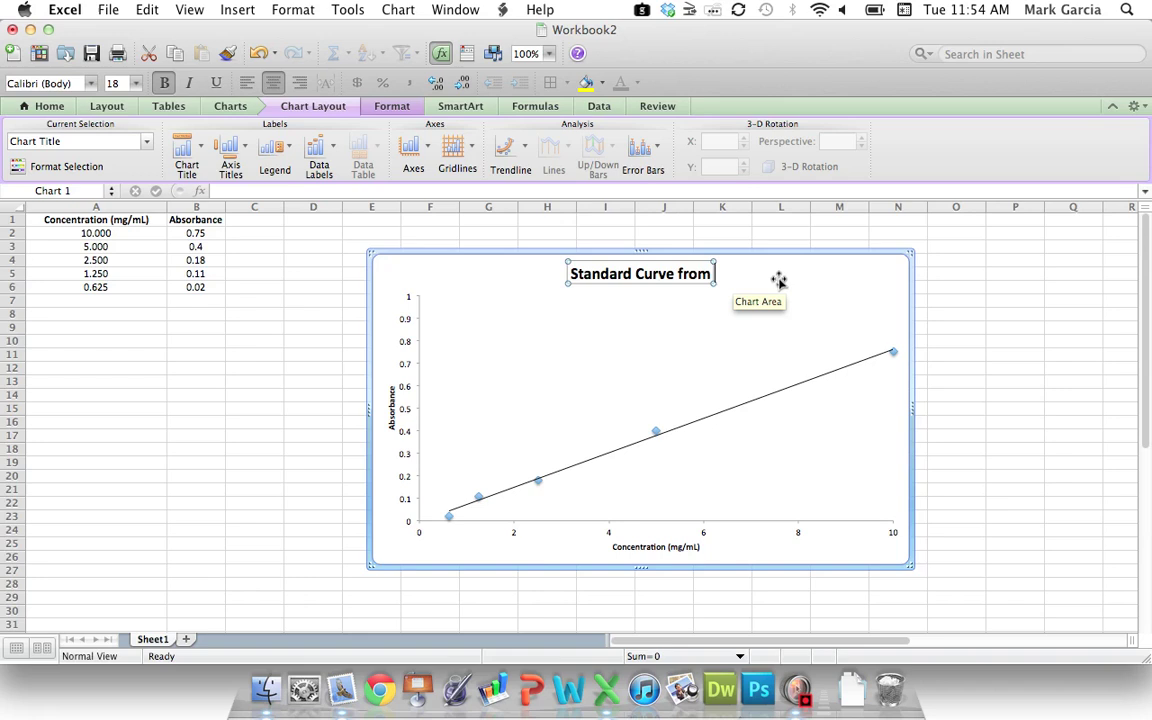
{"action": "type", "text": " S"}
{"action": "key", "text": "BackSpace"}
{"action": "type", "text": "Prote"}
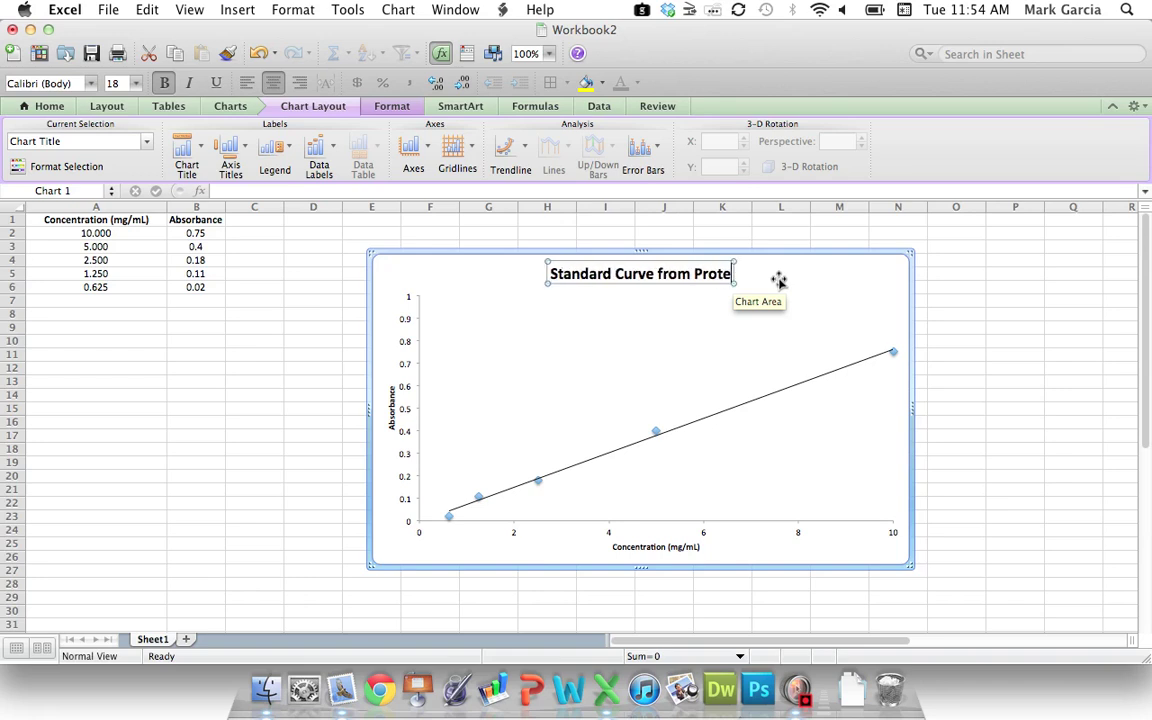
{"action": "type", "text": "in Standard"}
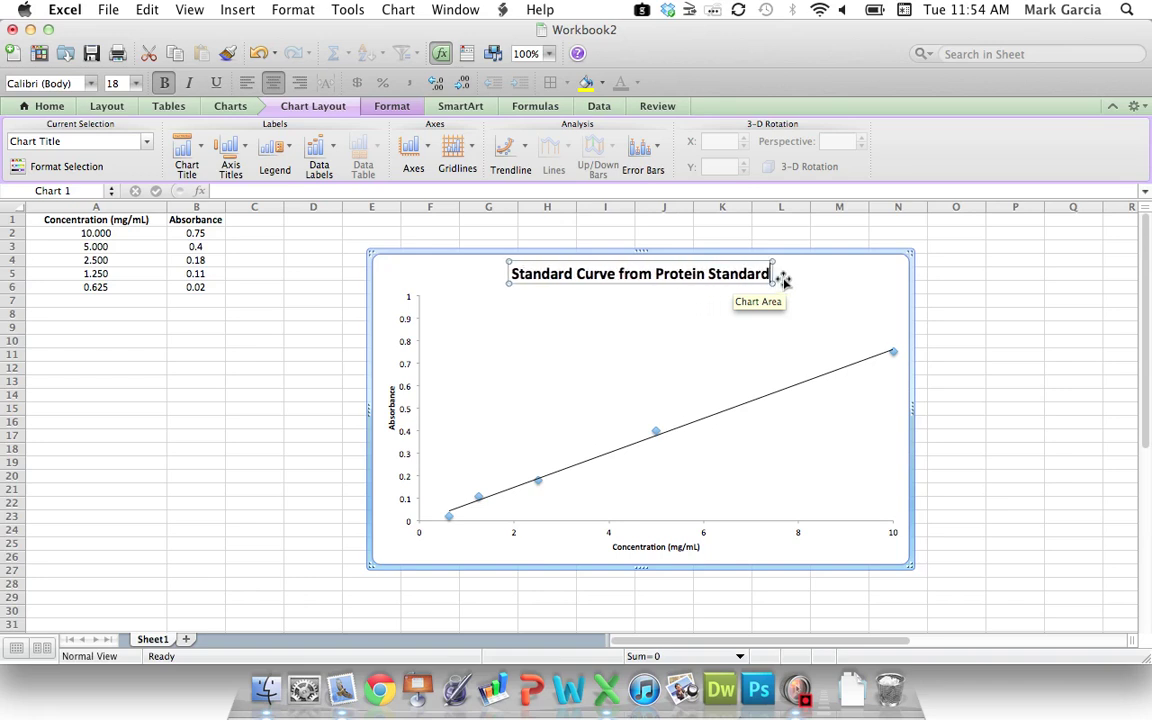
{"action": "left_click", "coordinate": [962, 327]}
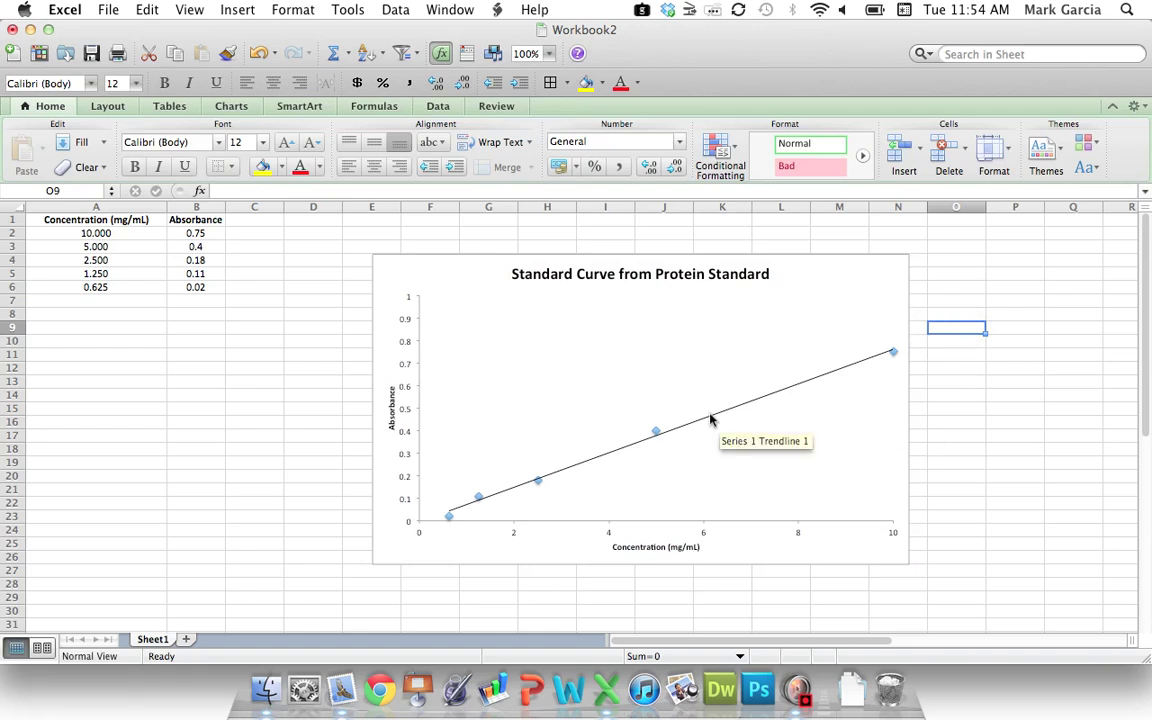
{"action": "left_click", "coordinate": [656, 433]}
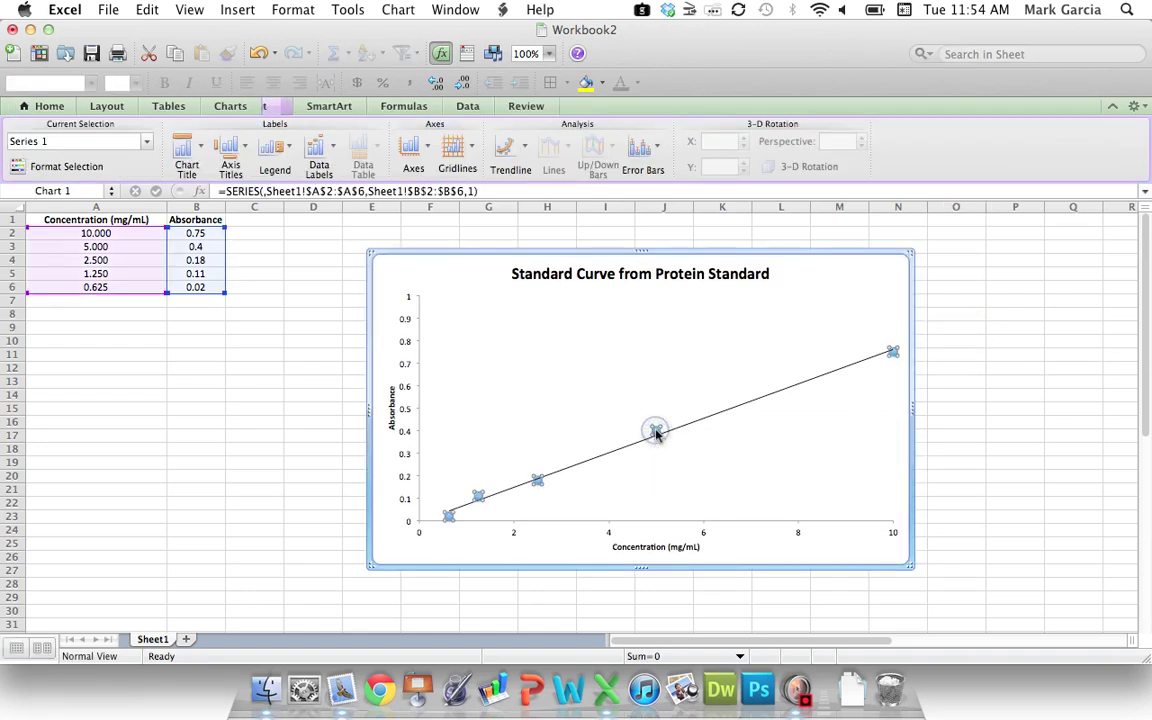
{"action": "right_click", "coordinate": [656, 433]}
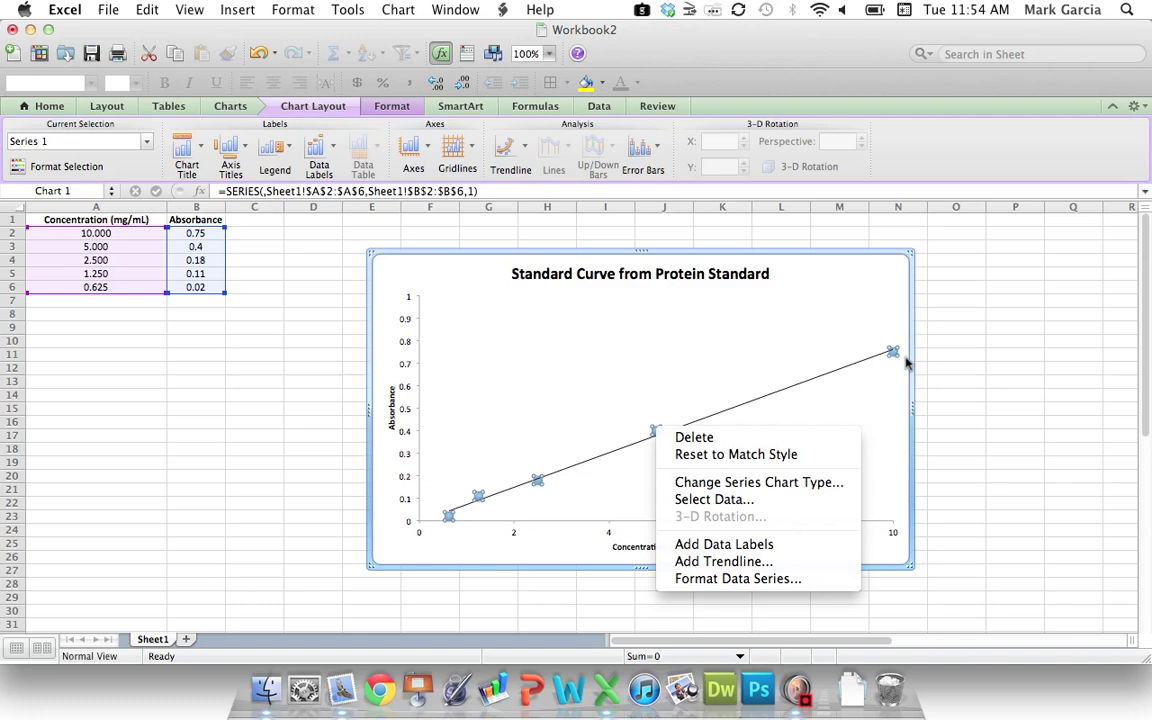
{"action": "left_click", "coordinate": [964, 407]}
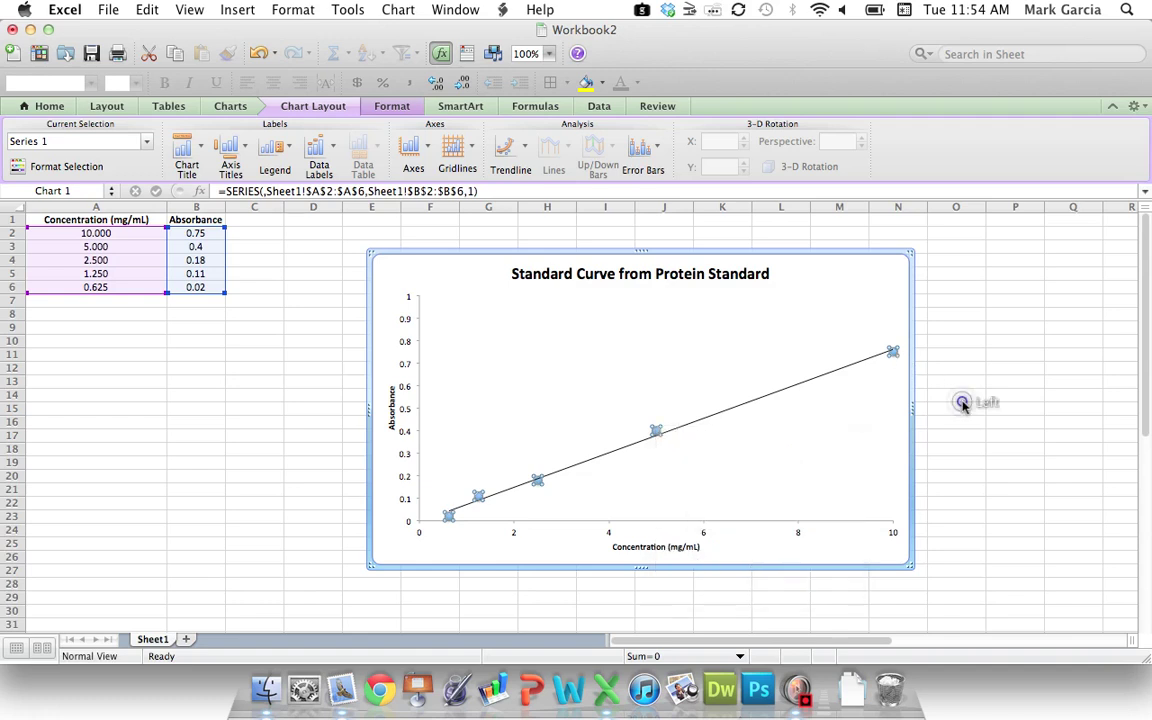
{"action": "left_click", "coordinate": [912, 395]}
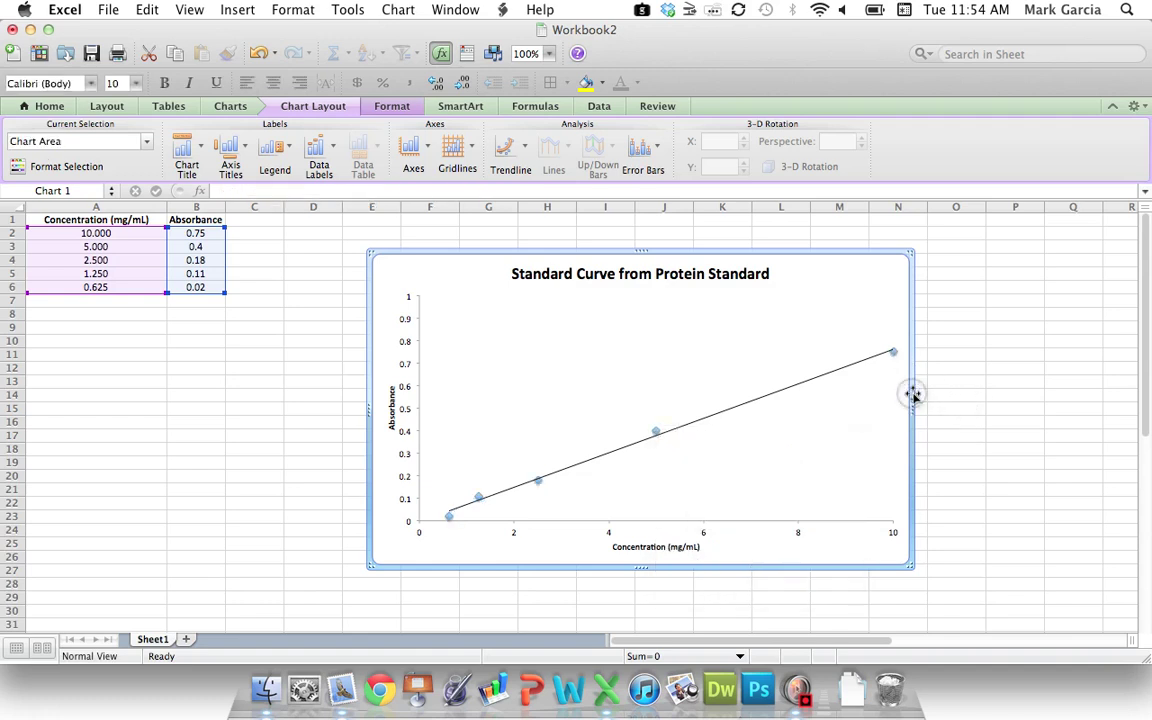